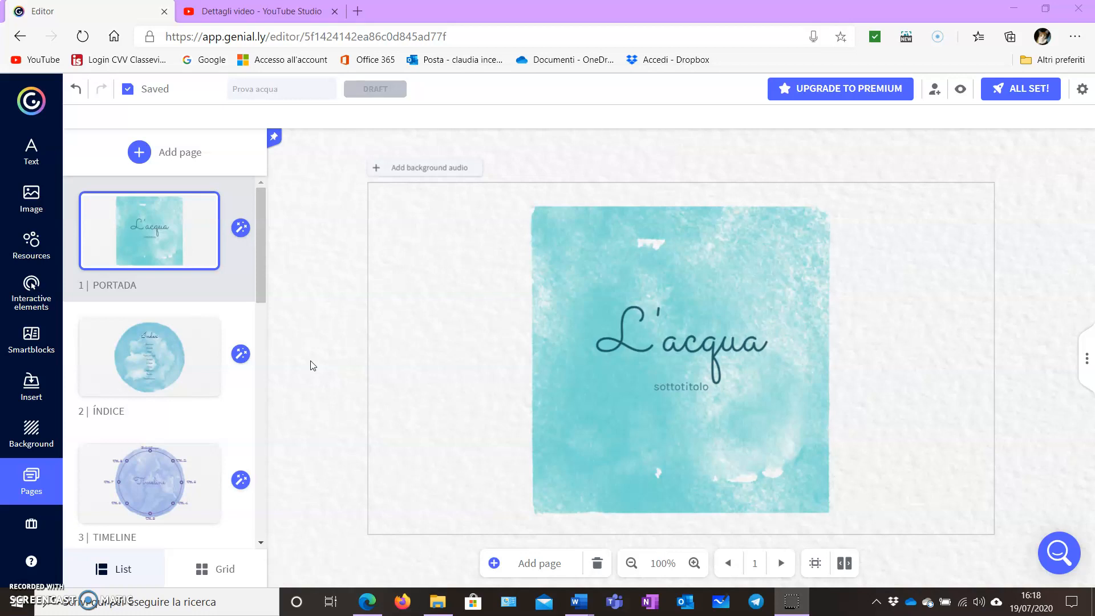
left_click(324, 340)
left_click(327, 312)
left_click(326, 307)
left_click(332, 294)
left_click(318, 293)
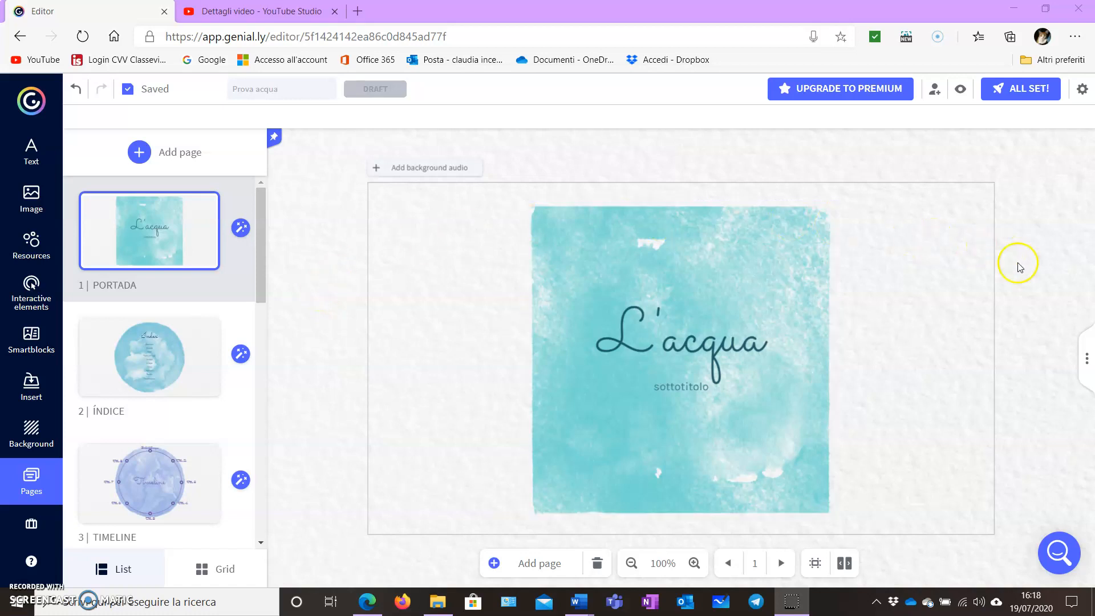
Review the presentation's canvas size, page transition and navigation mode settings.
left_click(844, 563)
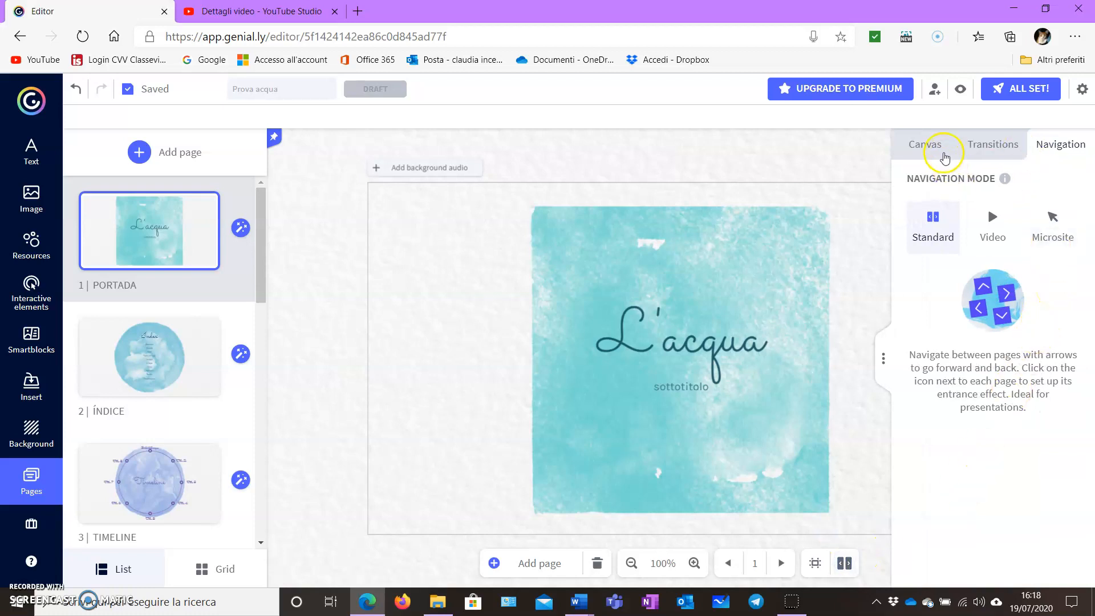
left_click(933, 151)
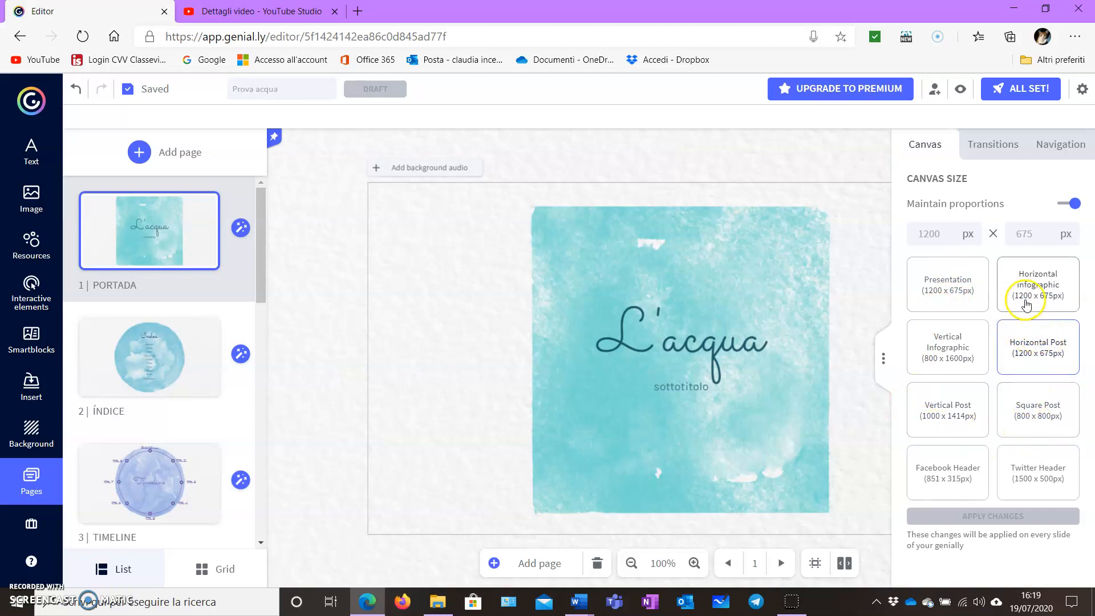
left_click(984, 156)
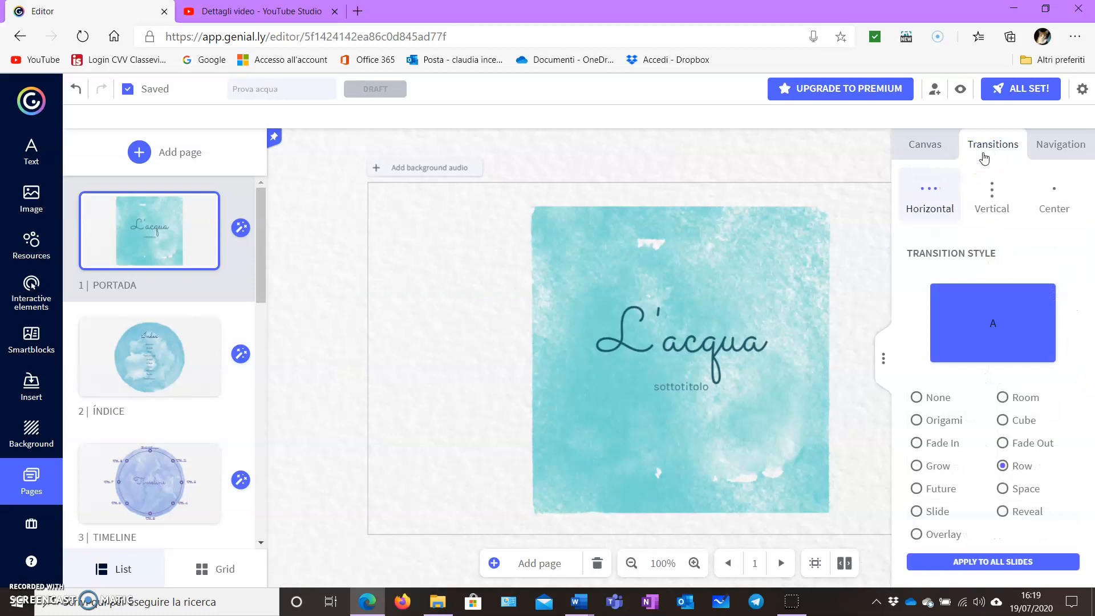
left_click(1019, 321)
left_click(1048, 151)
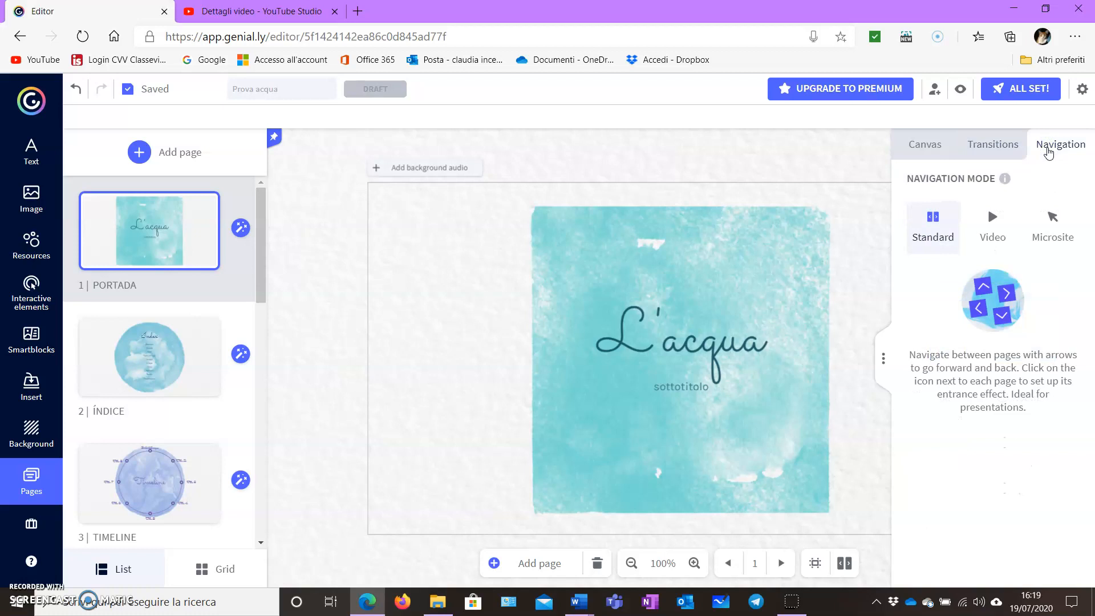
Preview the presentation in Standard navigation mode, paging forward to the Timeline page and back to the Index, and return to editing.
left_click(938, 219)
left_click(937, 221)
left_click(959, 93)
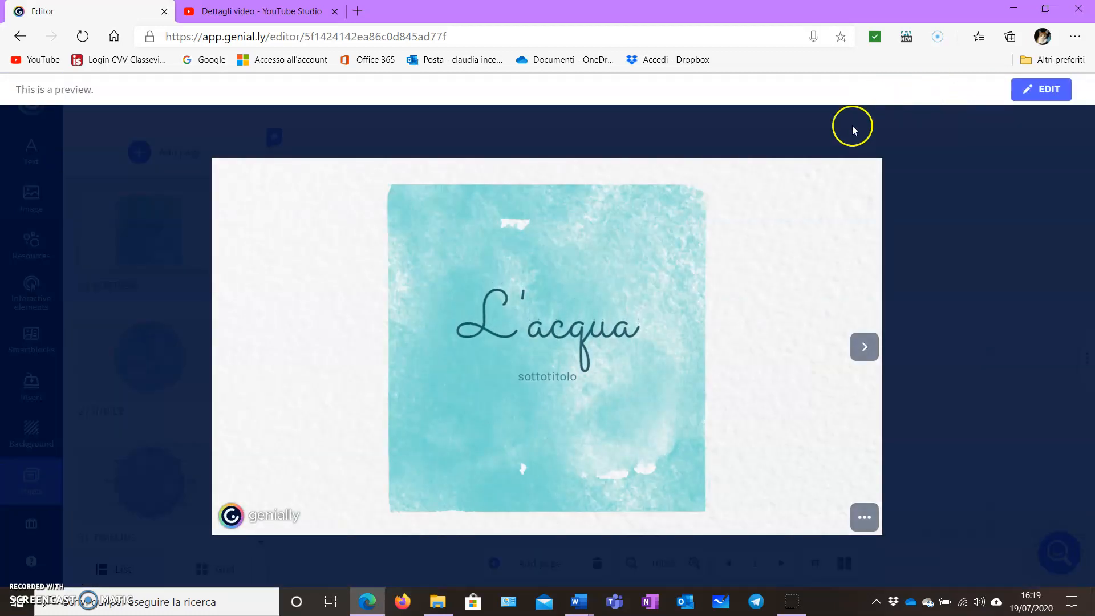
left_click(869, 355)
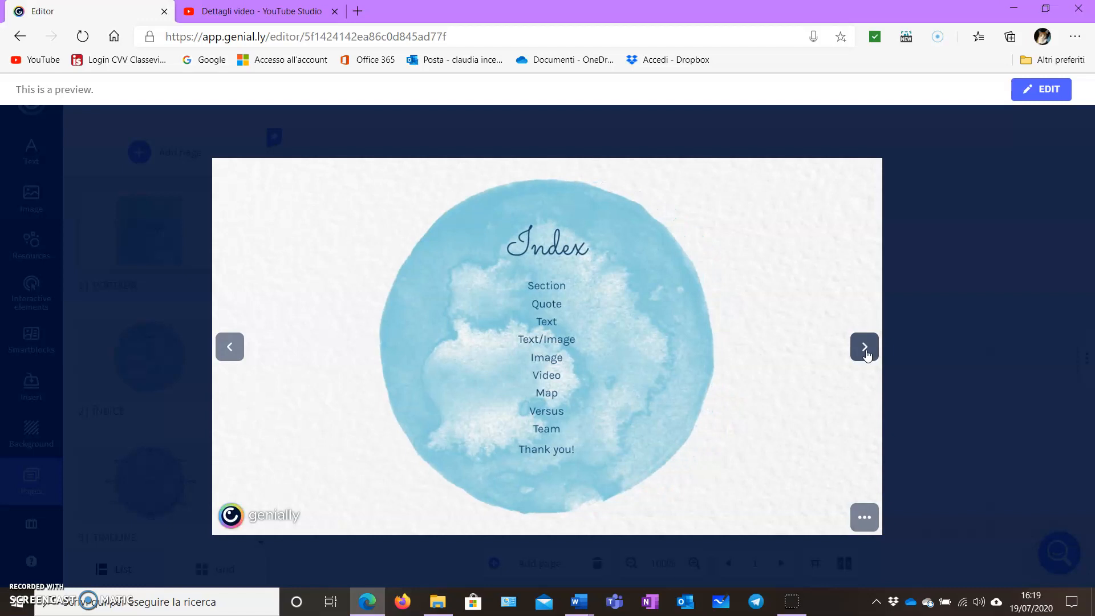
left_click(866, 354)
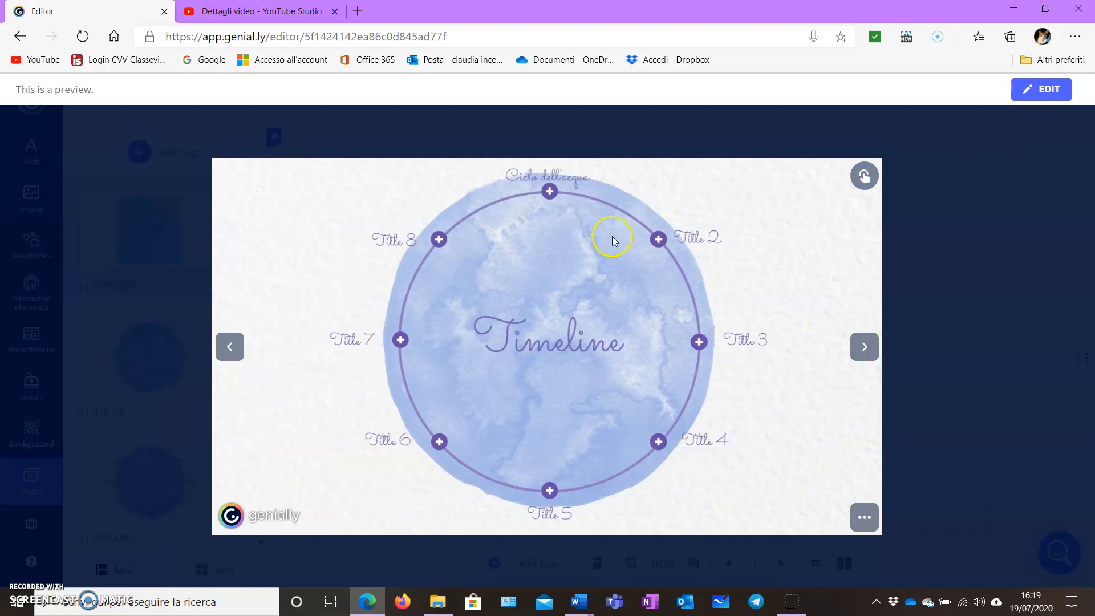
left_click(230, 351)
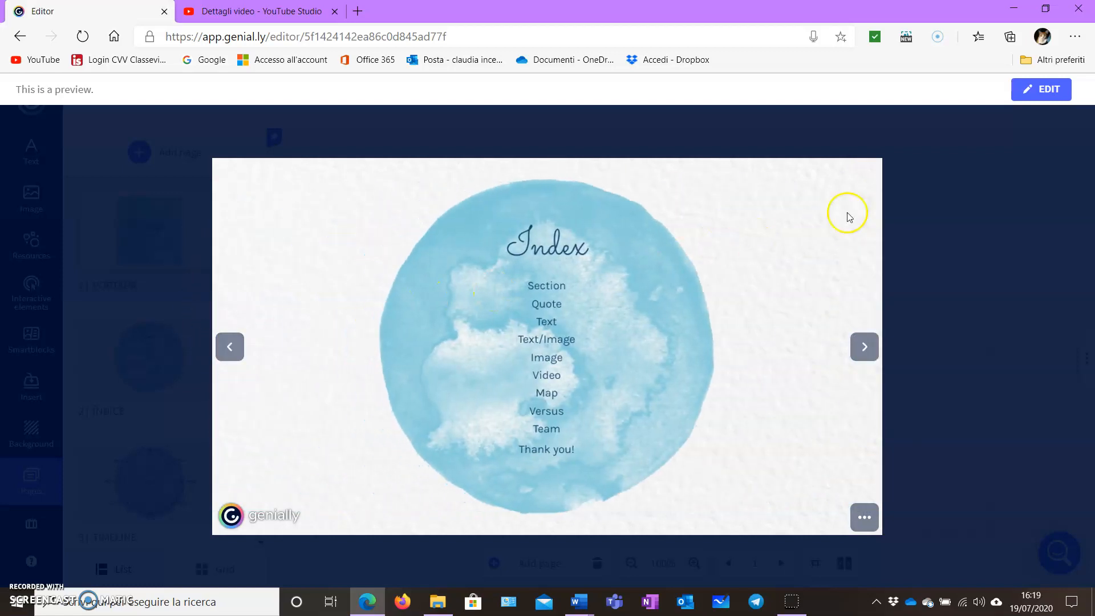
left_click(1043, 89)
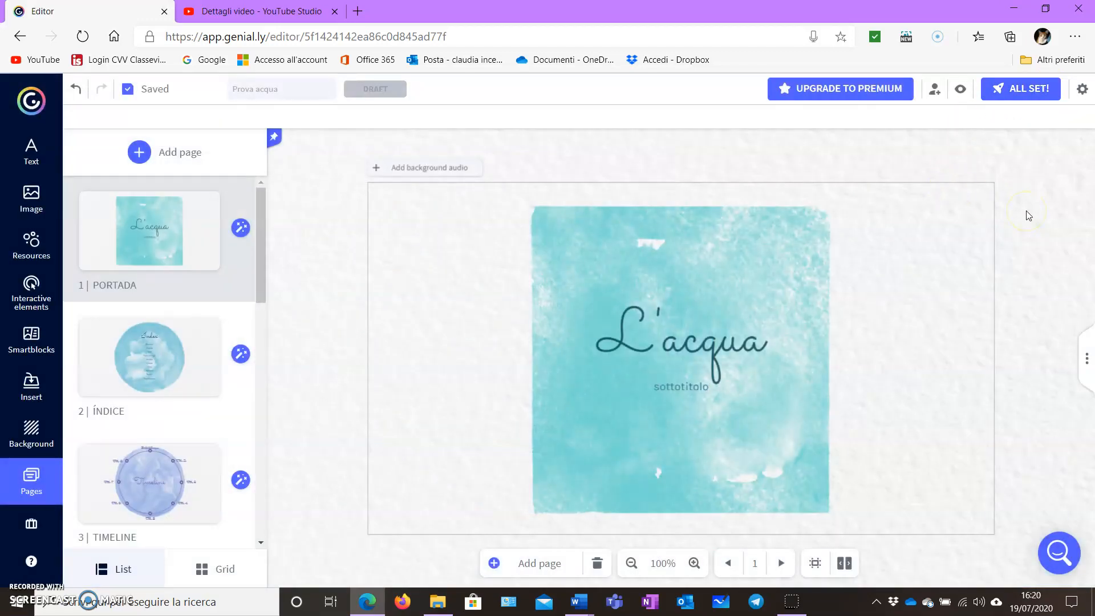
Set the presentation's navigation mode to Microsite and close the page settings.
left_click(1087, 358)
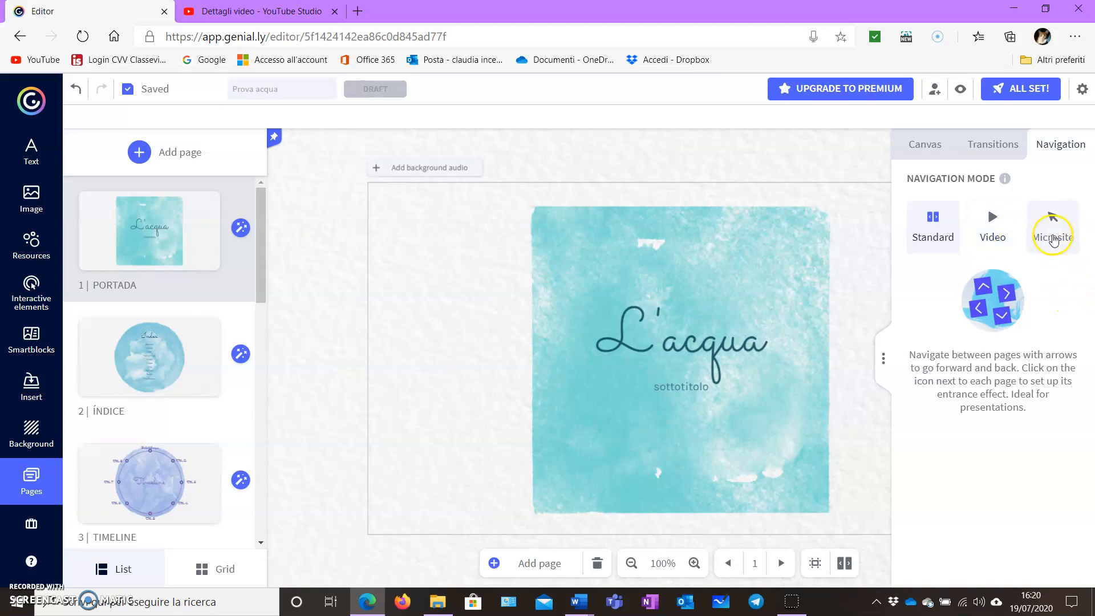
left_click(1053, 237)
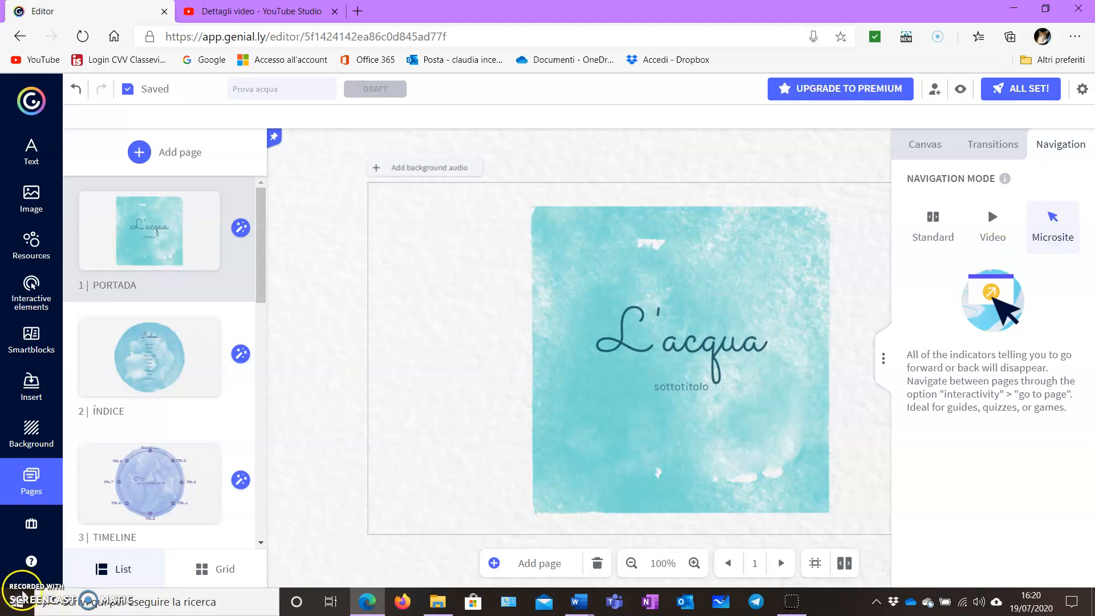
left_click(22, 592)
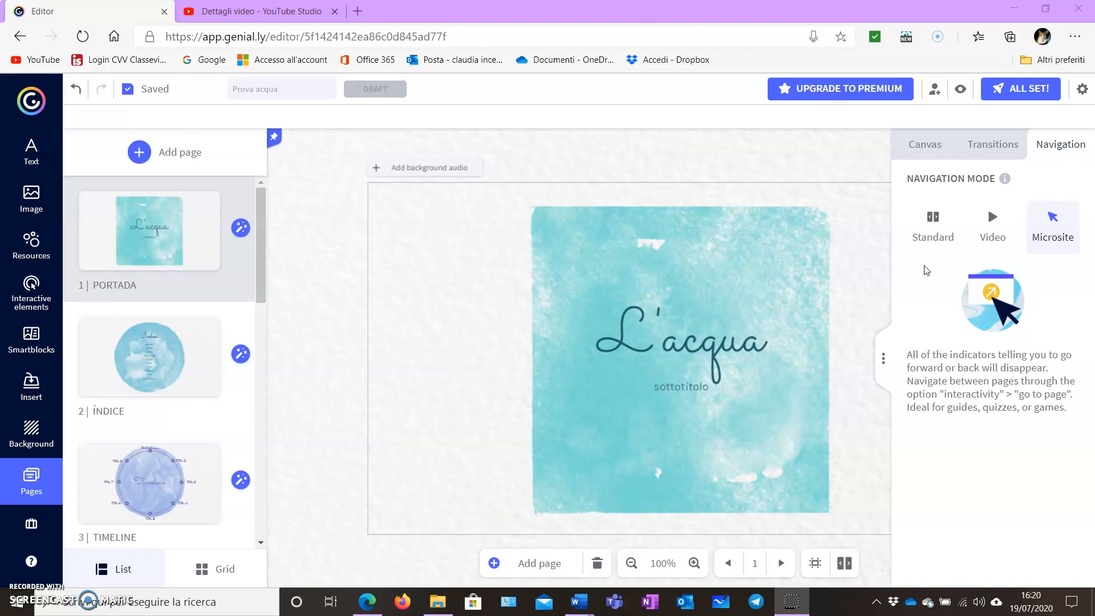
left_click(881, 358)
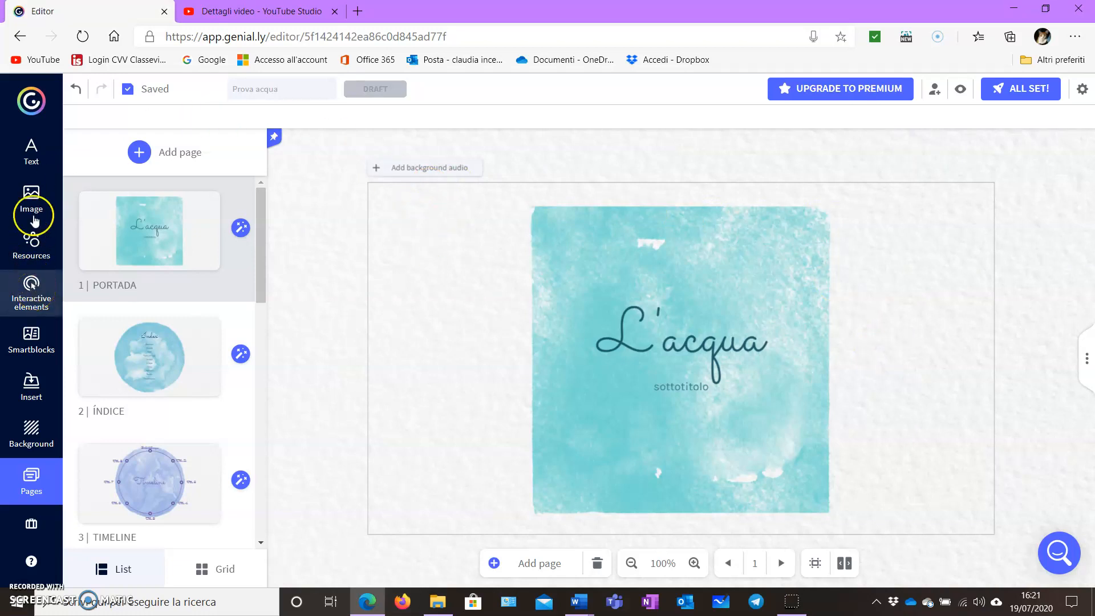
Insert the dark round right-arrow button from the interactive elements and place it in the lower-right corner of the cover page.
left_click(24, 297)
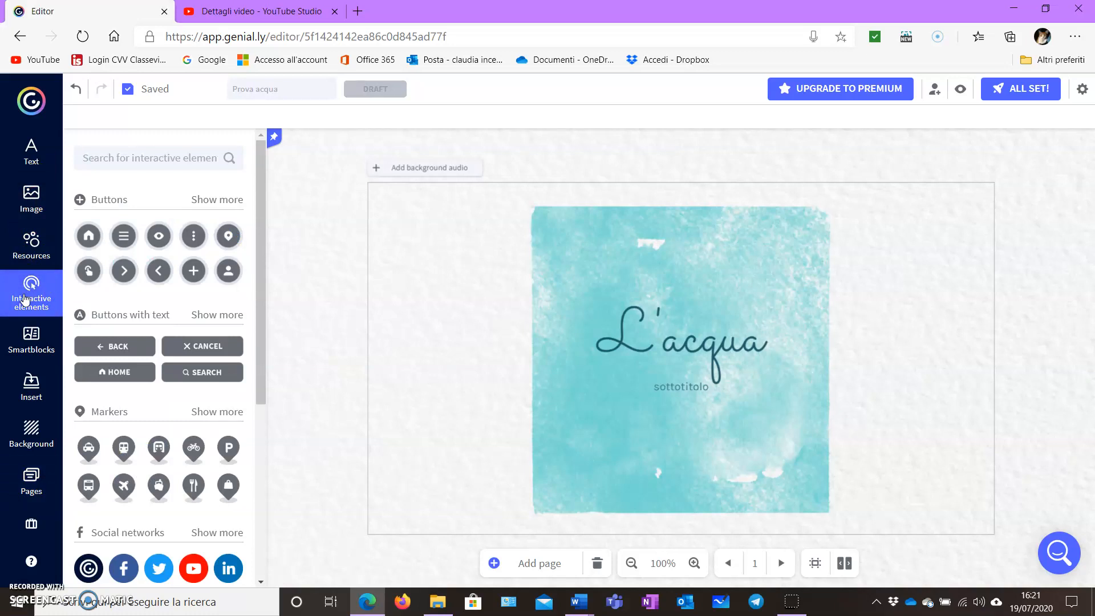
left_click(224, 202)
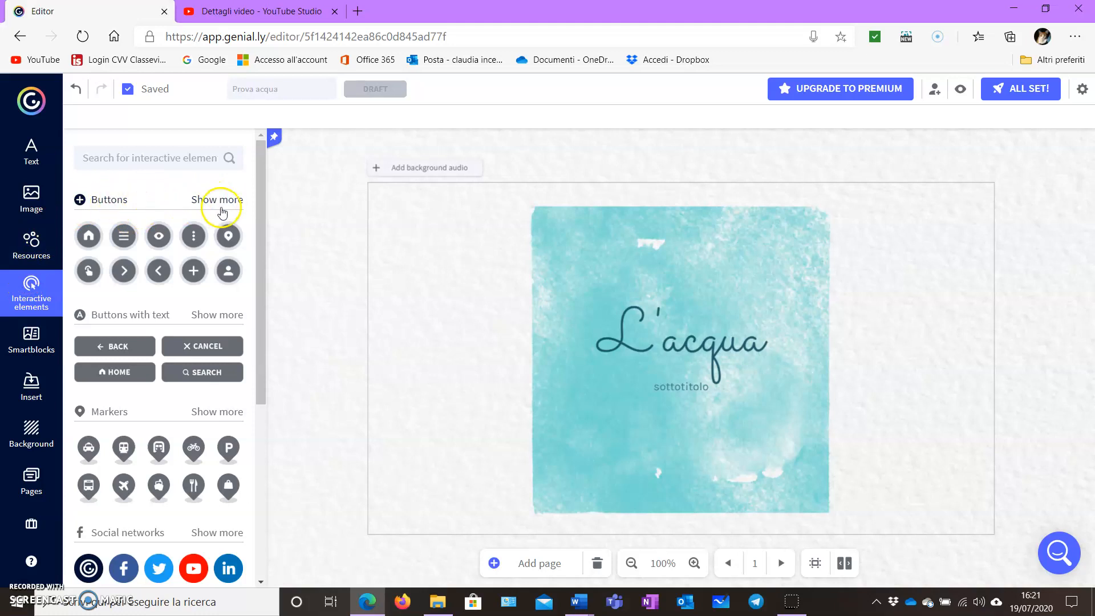
left_click(221, 205)
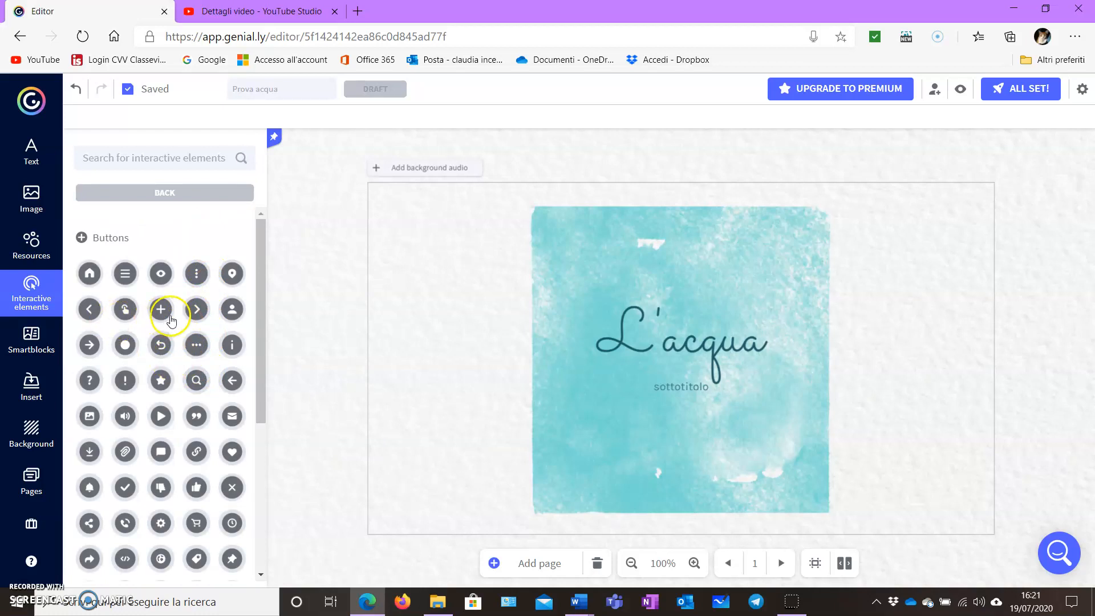
scroll(200, 320, "down", 5)
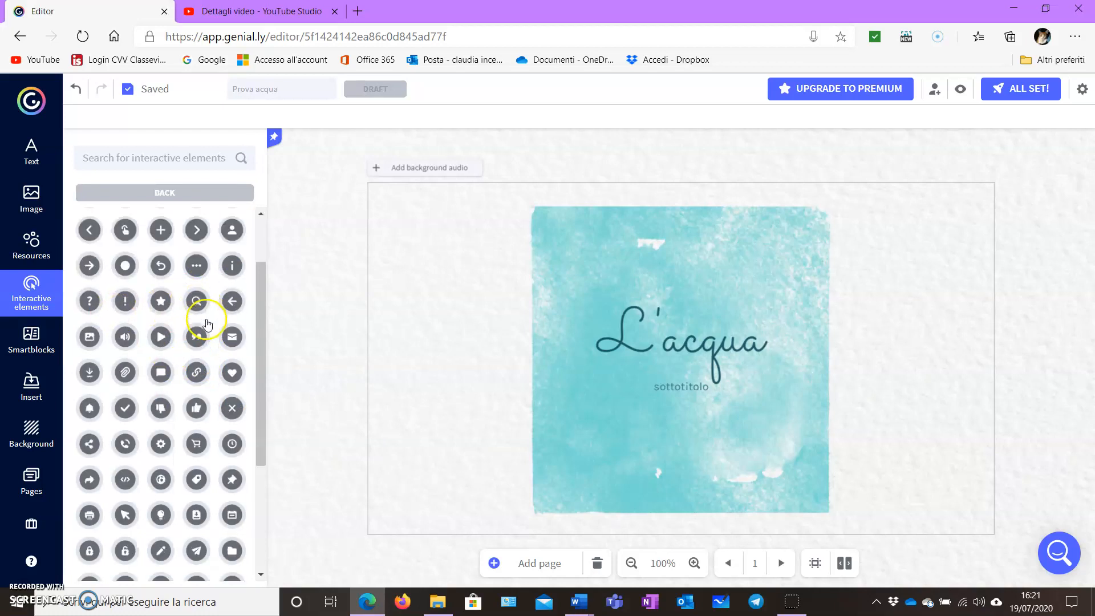
scroll(208, 324, "down", 8)
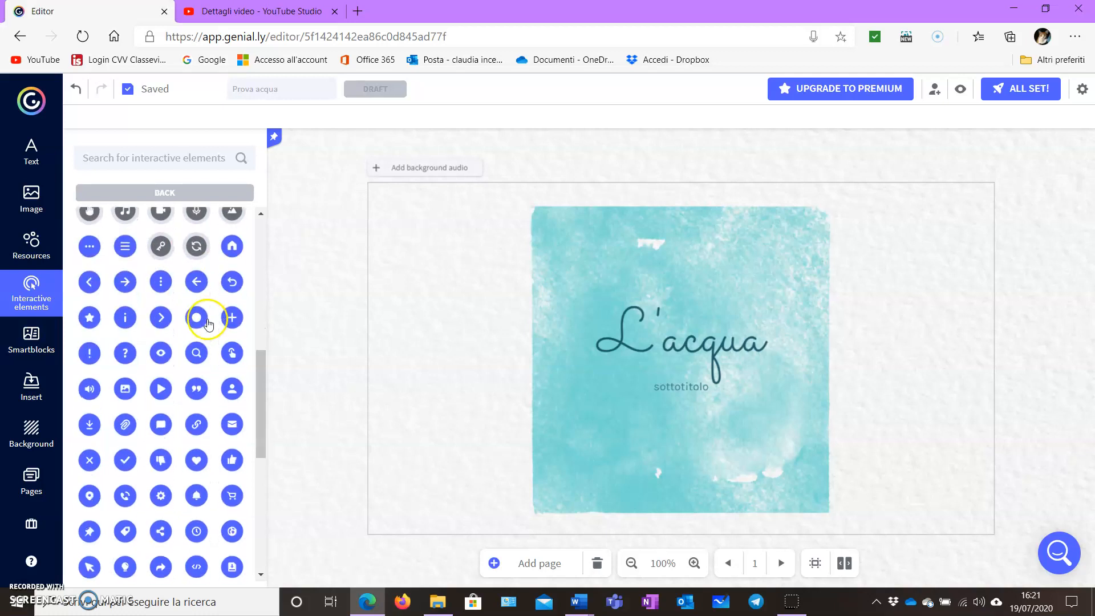
scroll(209, 324, "down", 3)
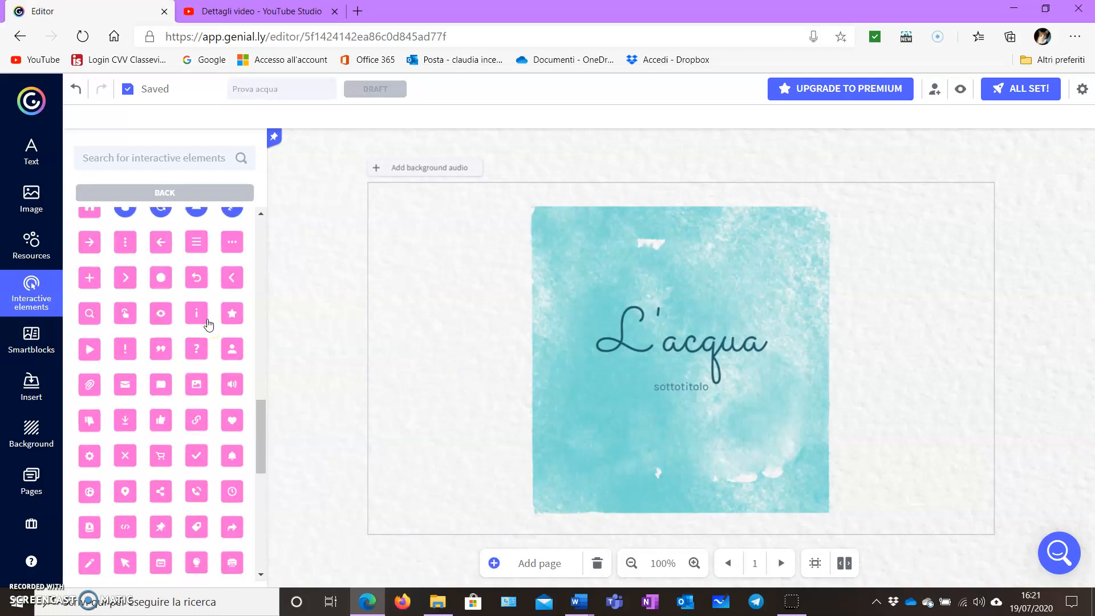
scroll(208, 324, "down", 3)
scroll(208, 324, "down", 2)
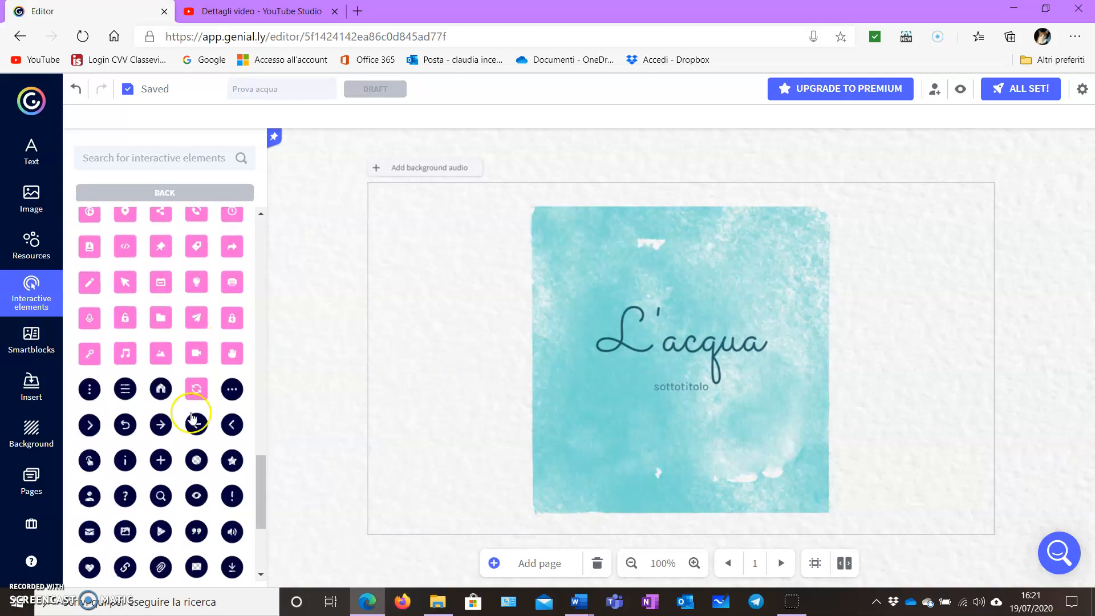
left_click(164, 427)
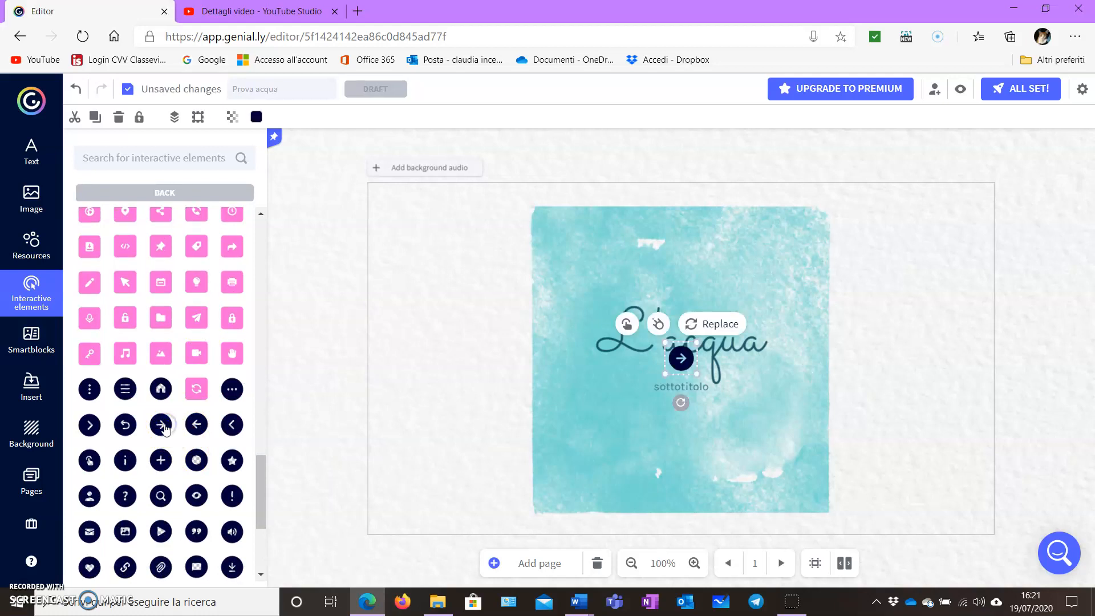
left_click_drag(687, 361, 969, 508)
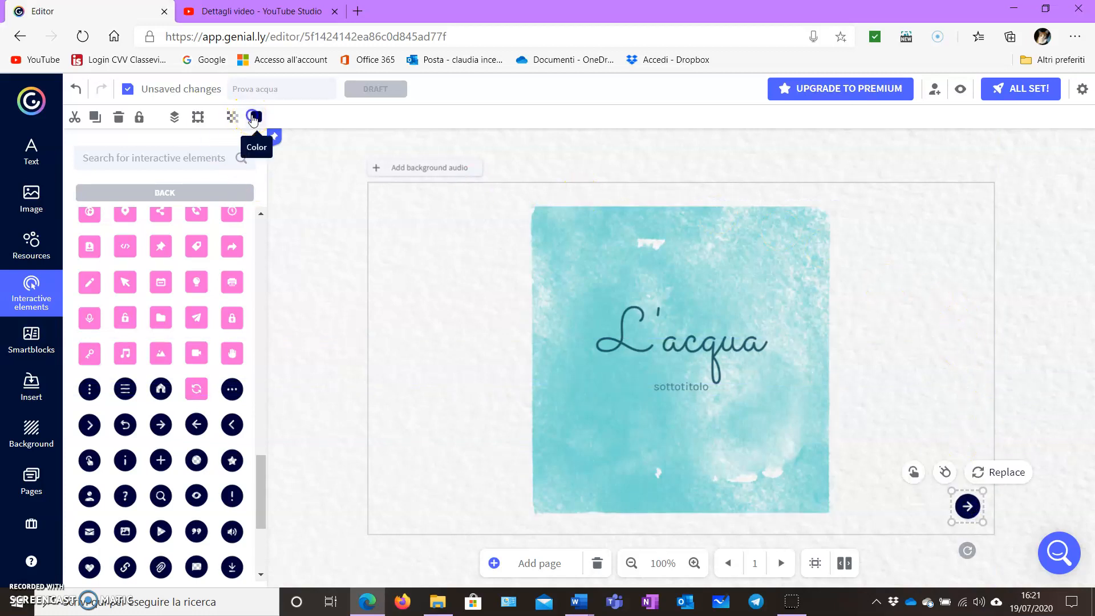
Recolor the arrow button on the cover page to the green 62E1B9.
left_click(256, 117)
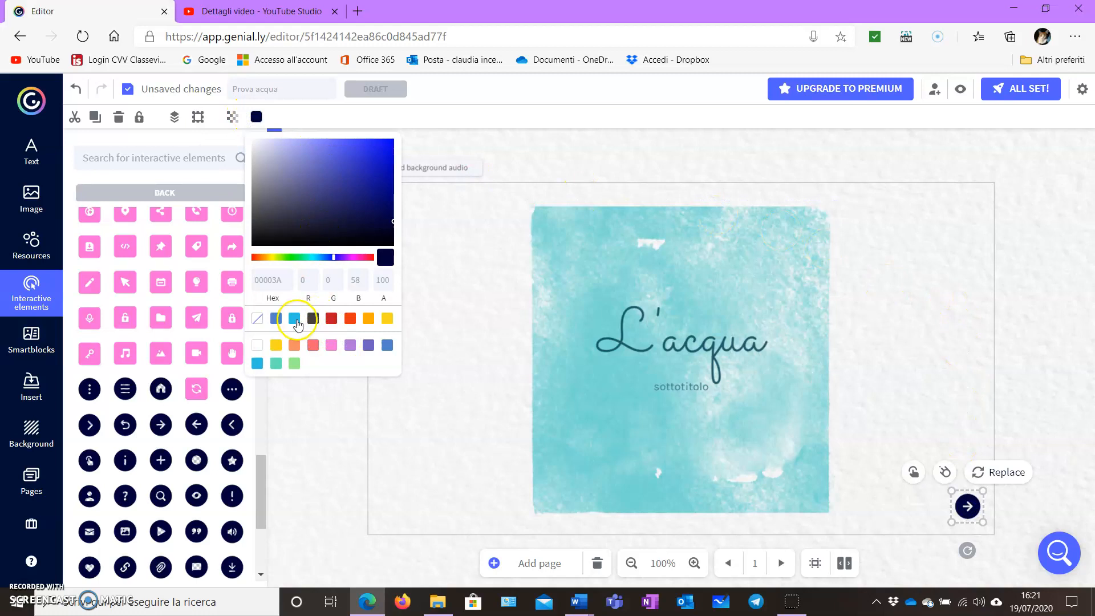
left_click(277, 364)
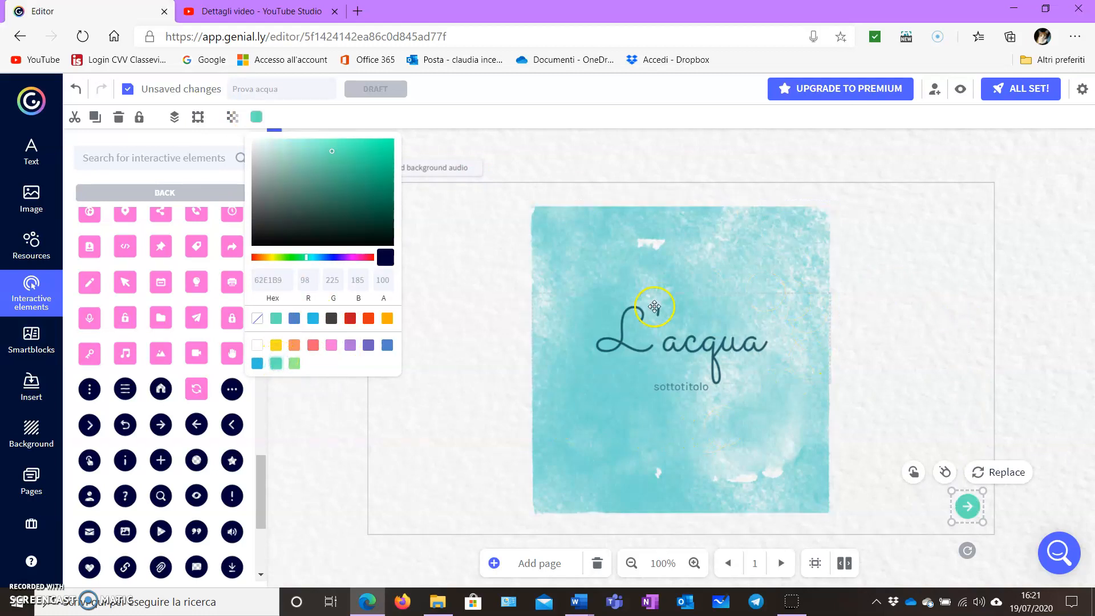
left_click(315, 432)
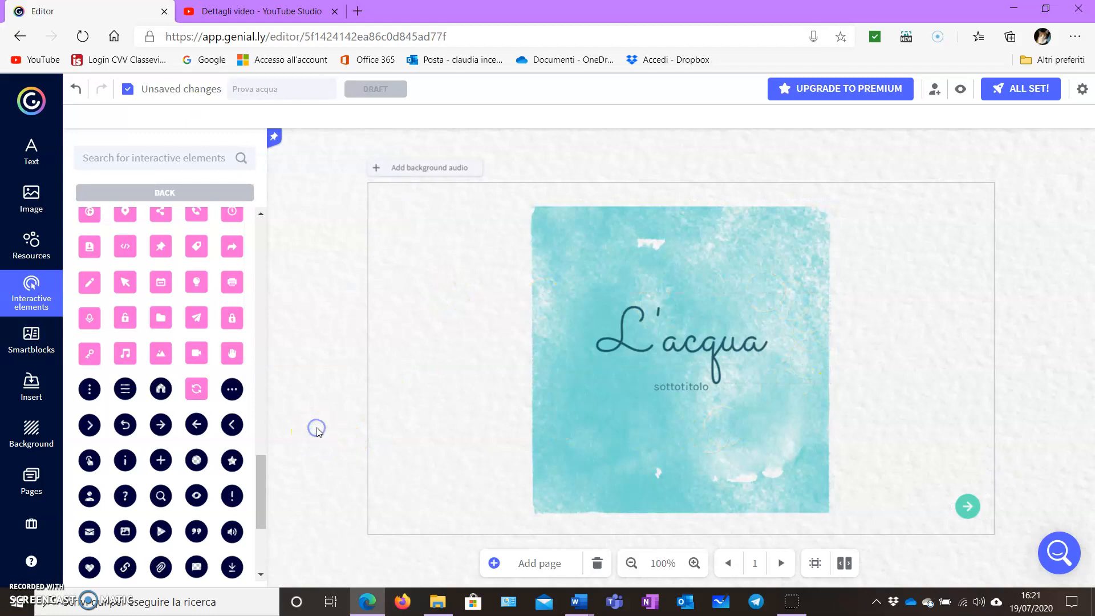
Add a Go to page interactivity to the arrow button, linking it to the ÍNDICE page, and save it.
left_click(964, 506)
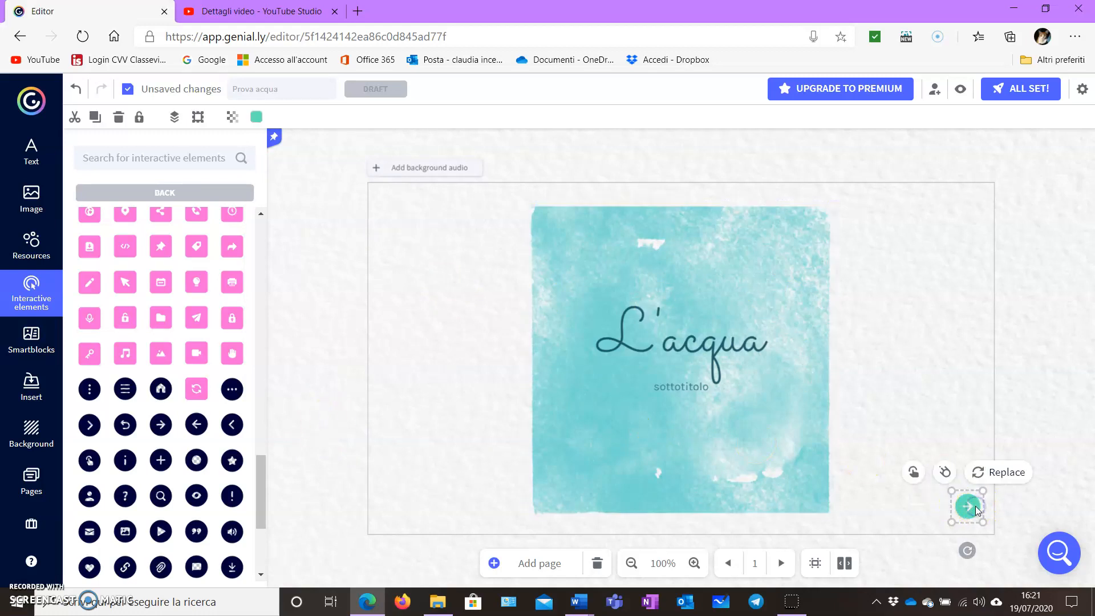
left_click(914, 474)
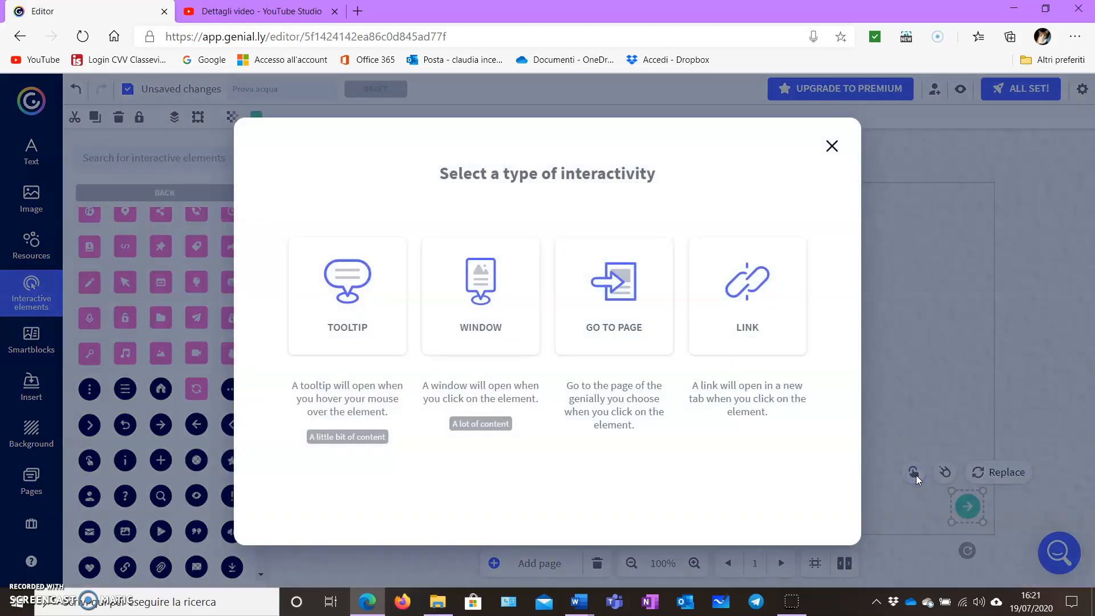
left_click(602, 280)
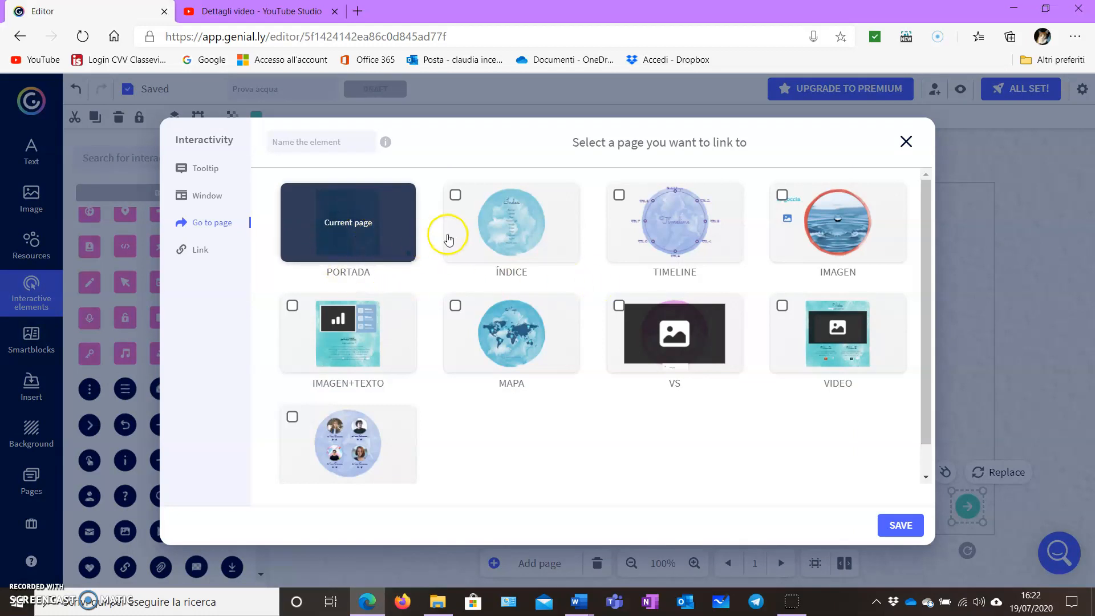
left_click(455, 195)
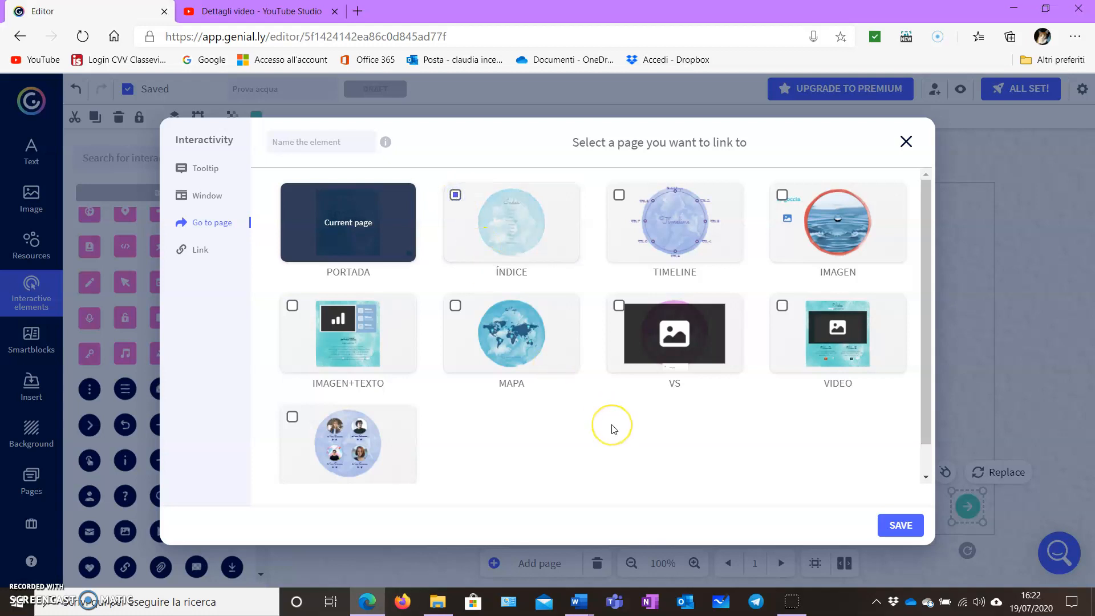
left_click(893, 520)
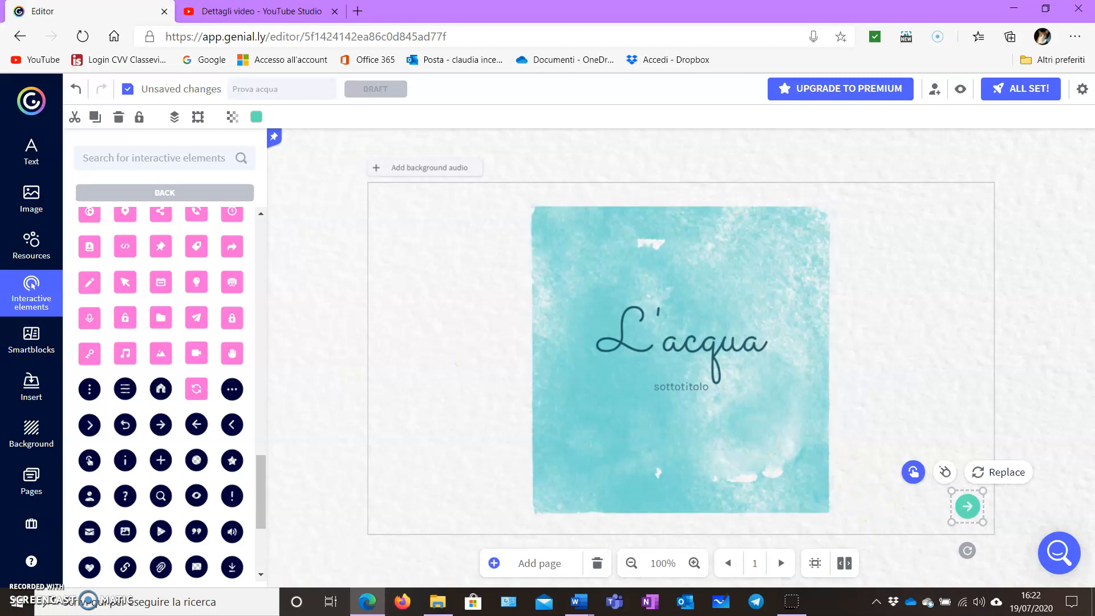
Copy the green arrow button from the PORTADA page and paste it onto the ÍNDICE page.
left_click(27, 485)
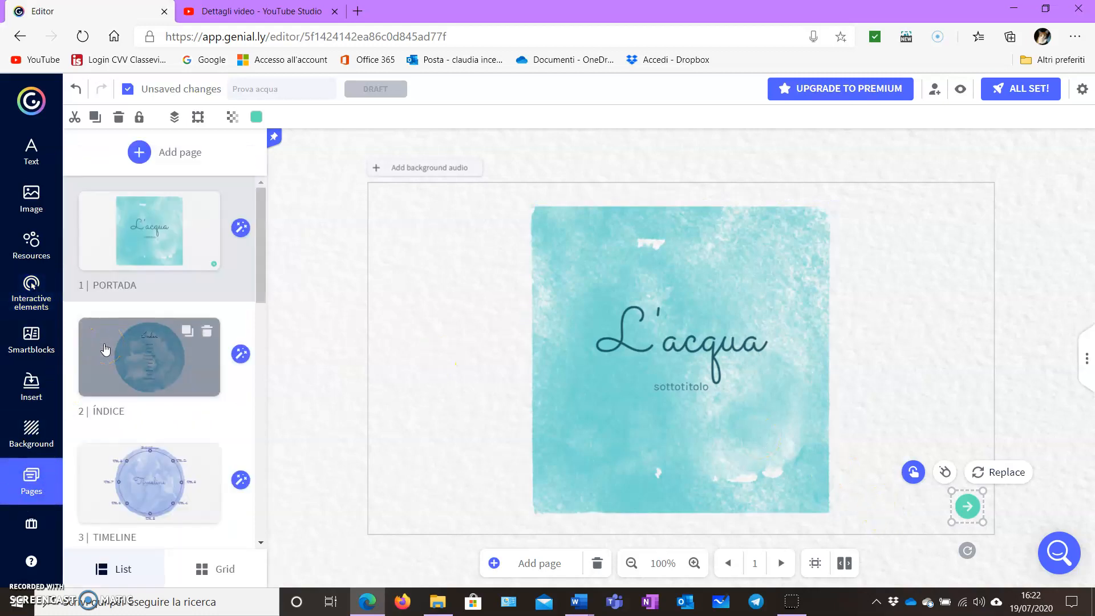
left_click(957, 504)
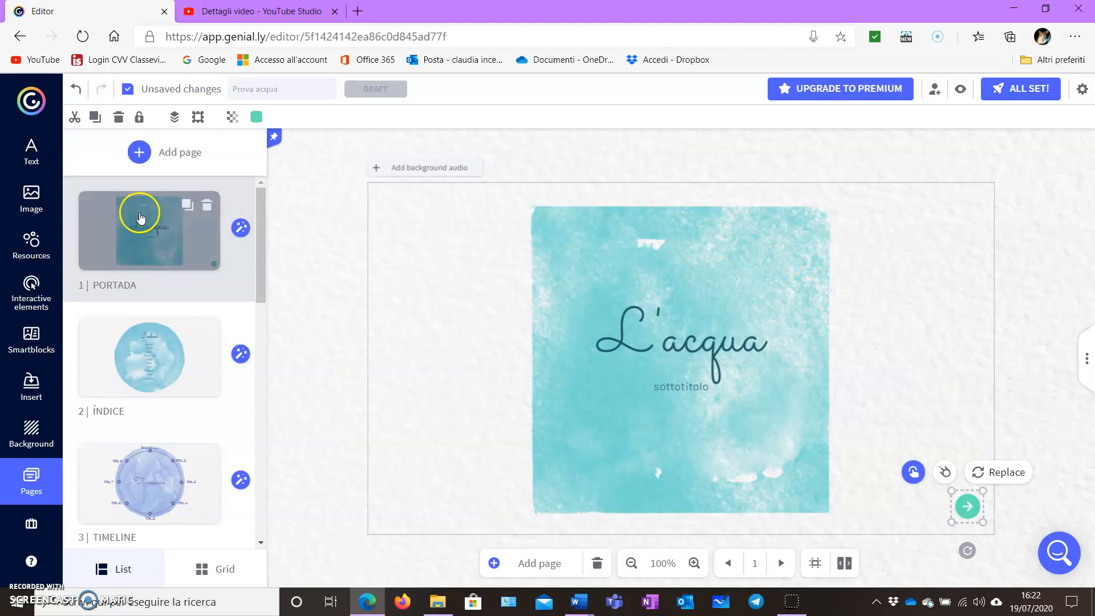
left_click(92, 117)
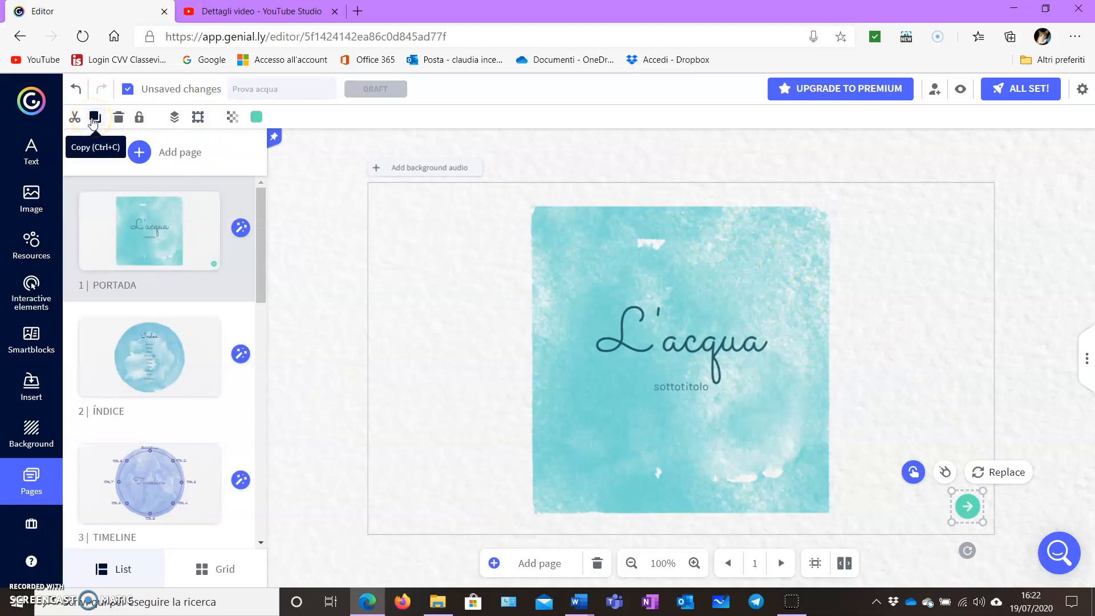
left_click(99, 367)
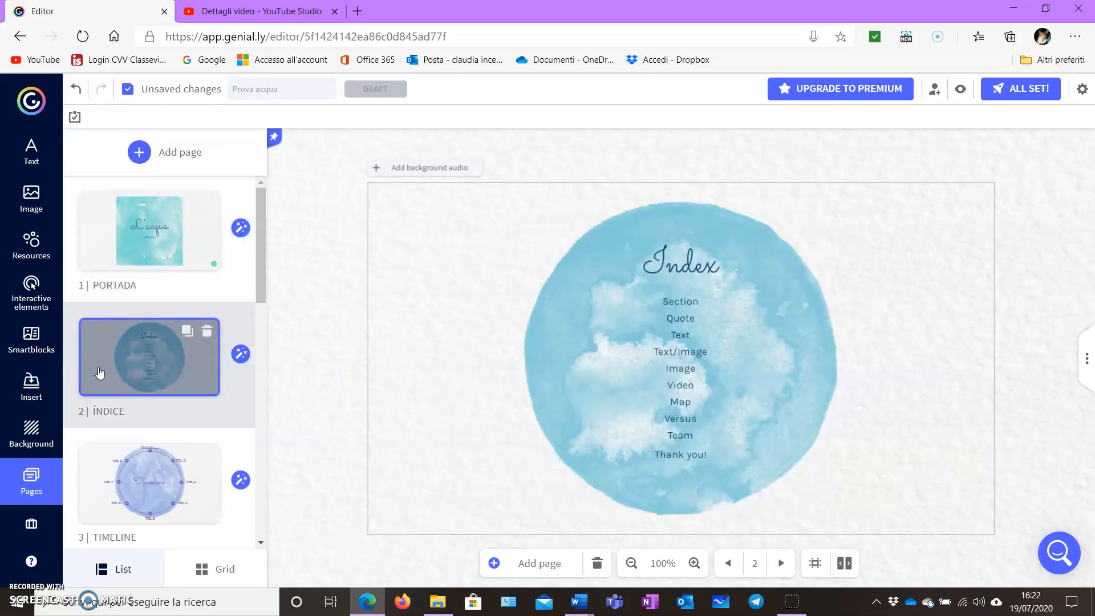
left_click(74, 118)
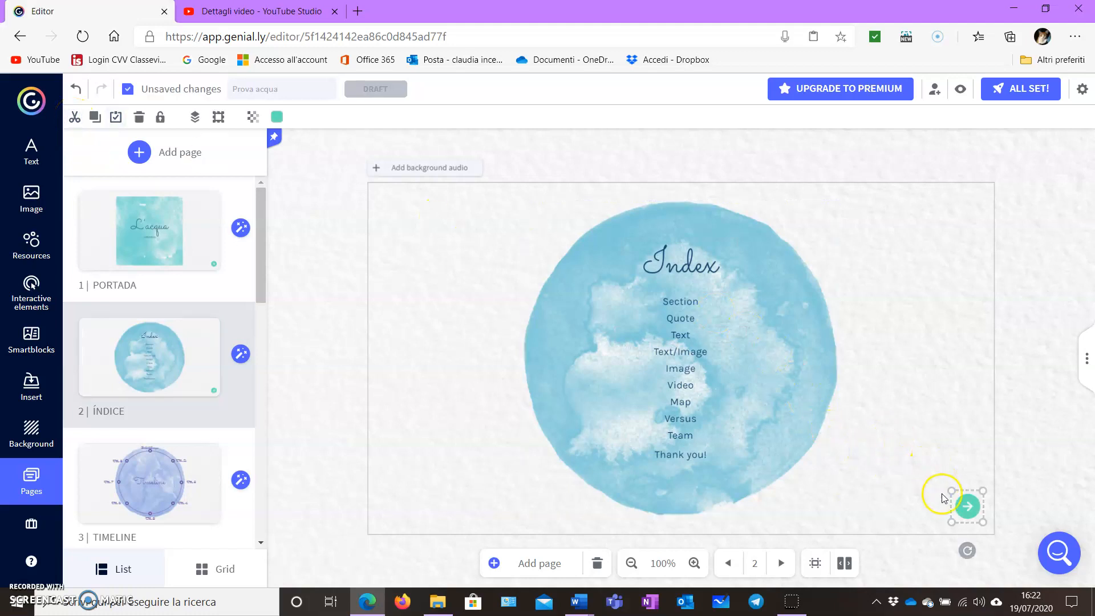
Change the Go to page link of the arrow button on the ÍNDICE page to TIMELINE and save it.
left_click(968, 507)
left_click(913, 472)
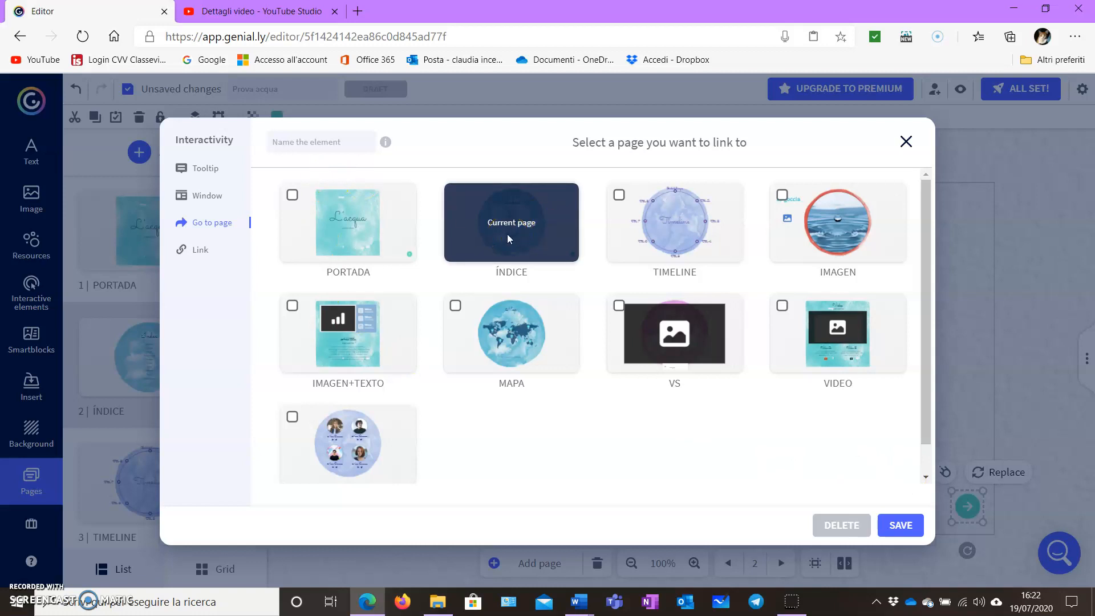
left_click(619, 198)
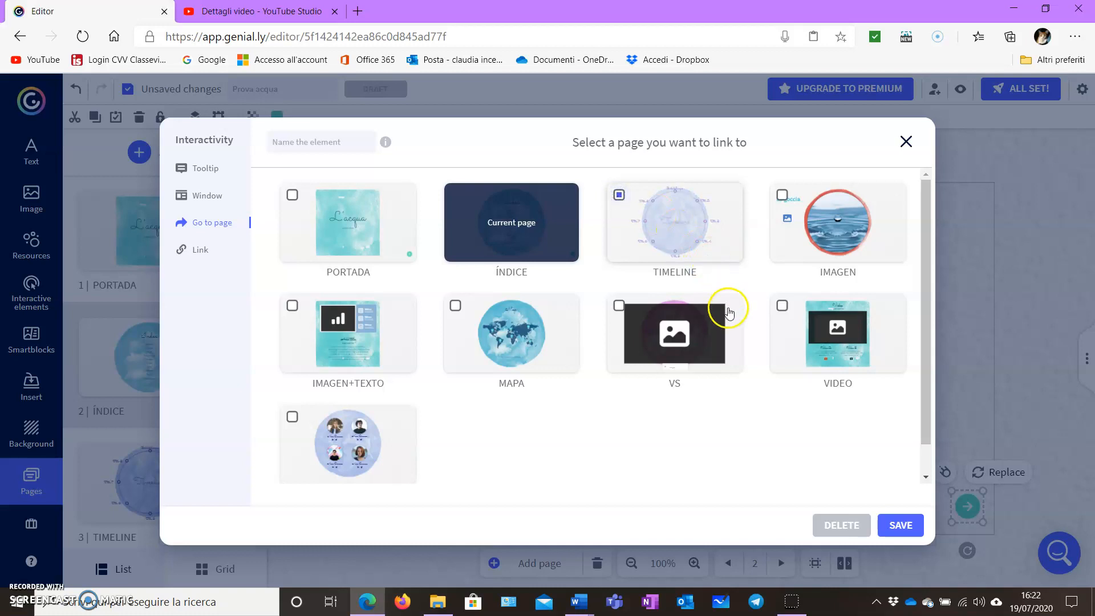
left_click(894, 525)
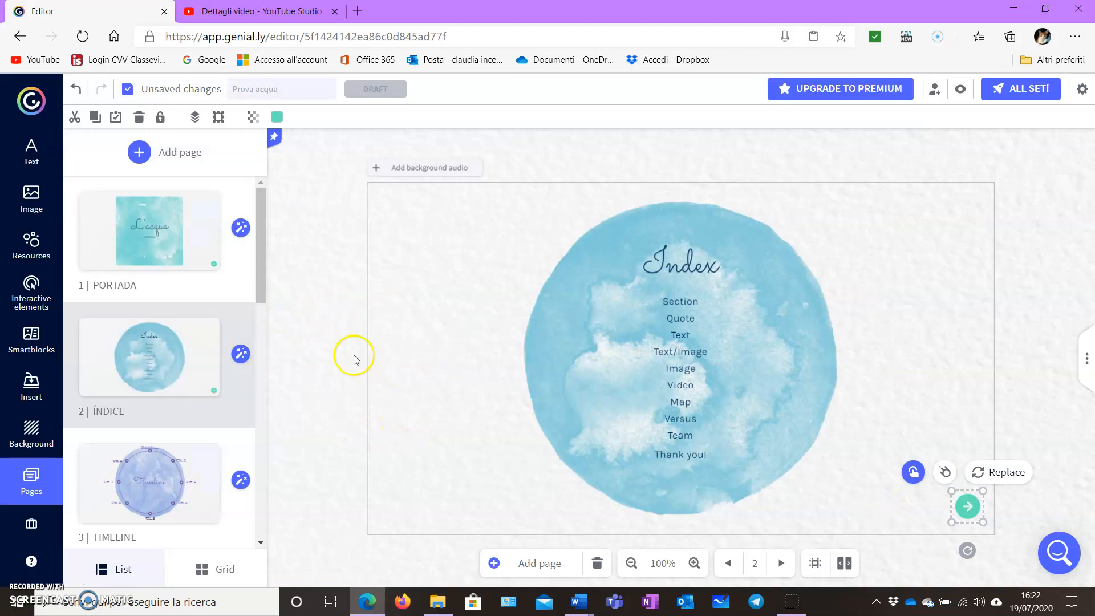
Insert the dark round left-arrow button from the interactive elements and place it in the upper-left corner of the ÍNDICE page.
left_click(40, 298)
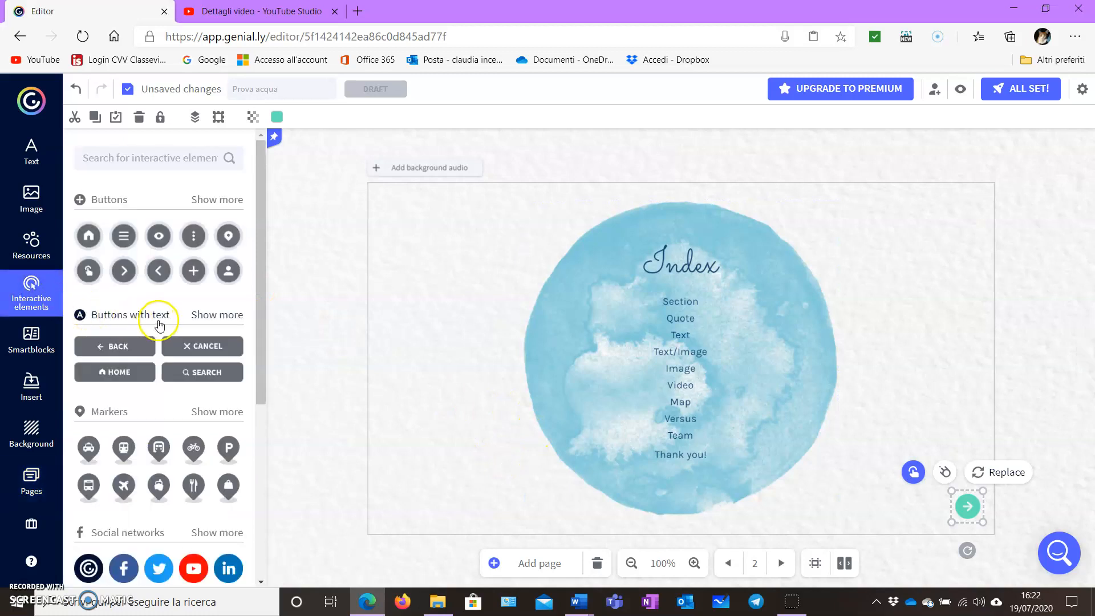
left_click(215, 199)
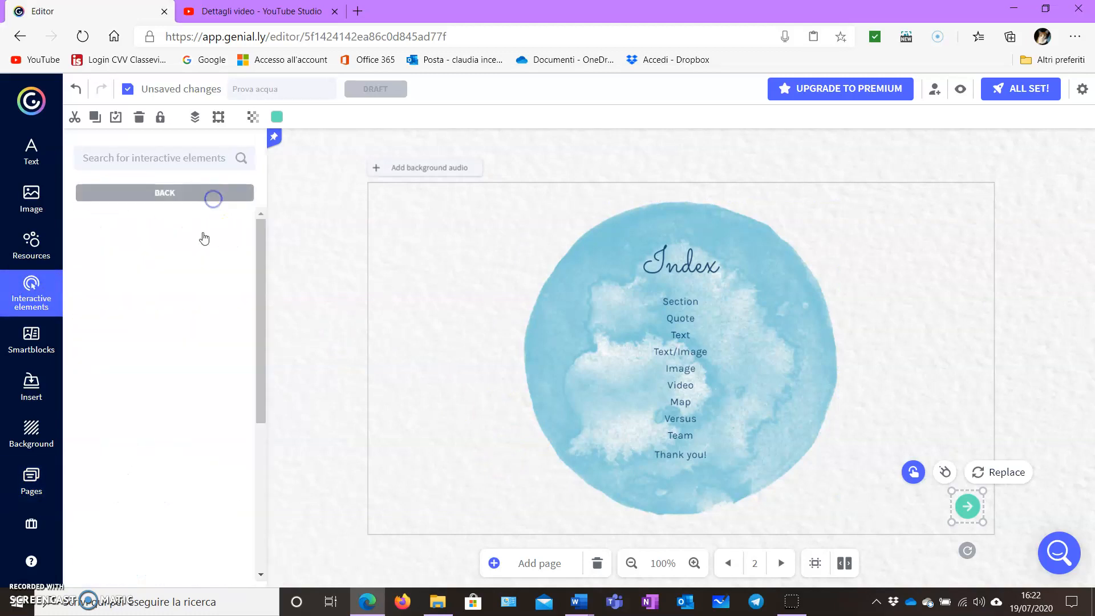
scroll(183, 313, "down", 5)
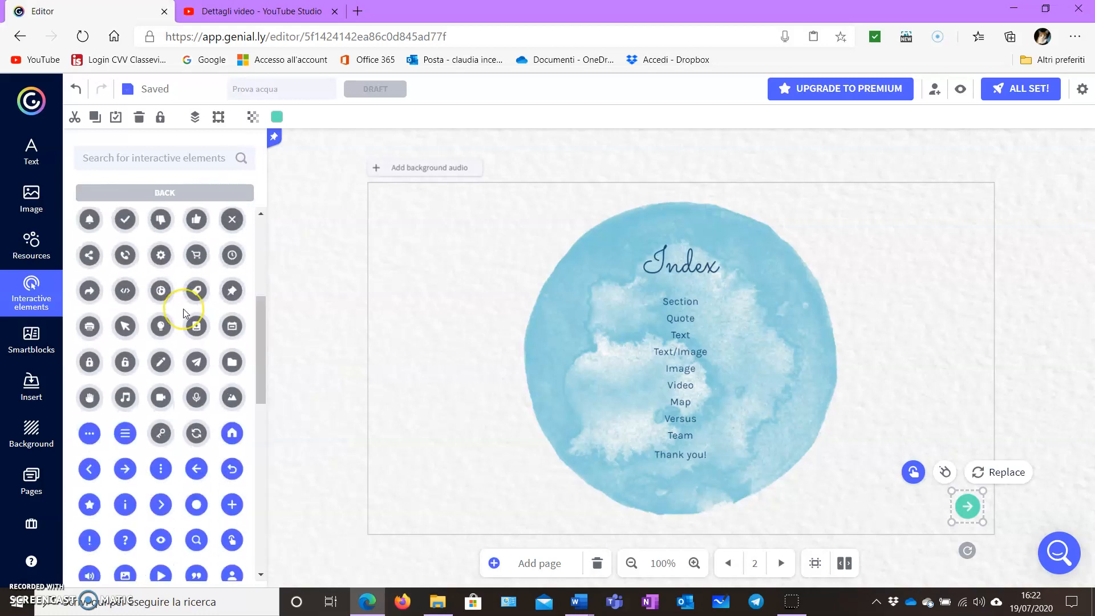
scroll(183, 312, "down", 10)
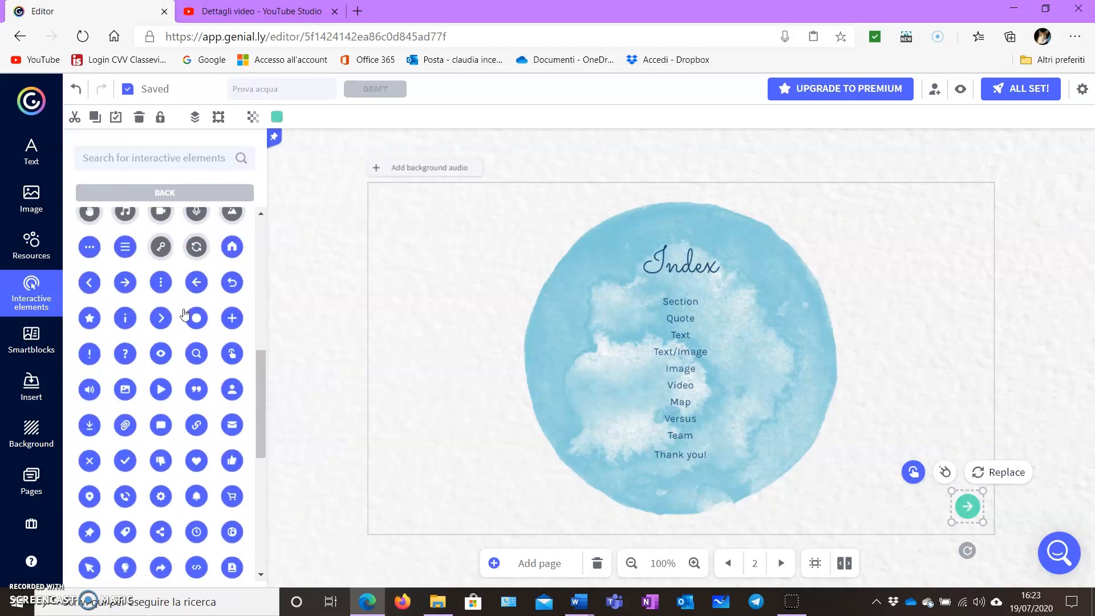
scroll(184, 315, "down", 3)
left_click(191, 332)
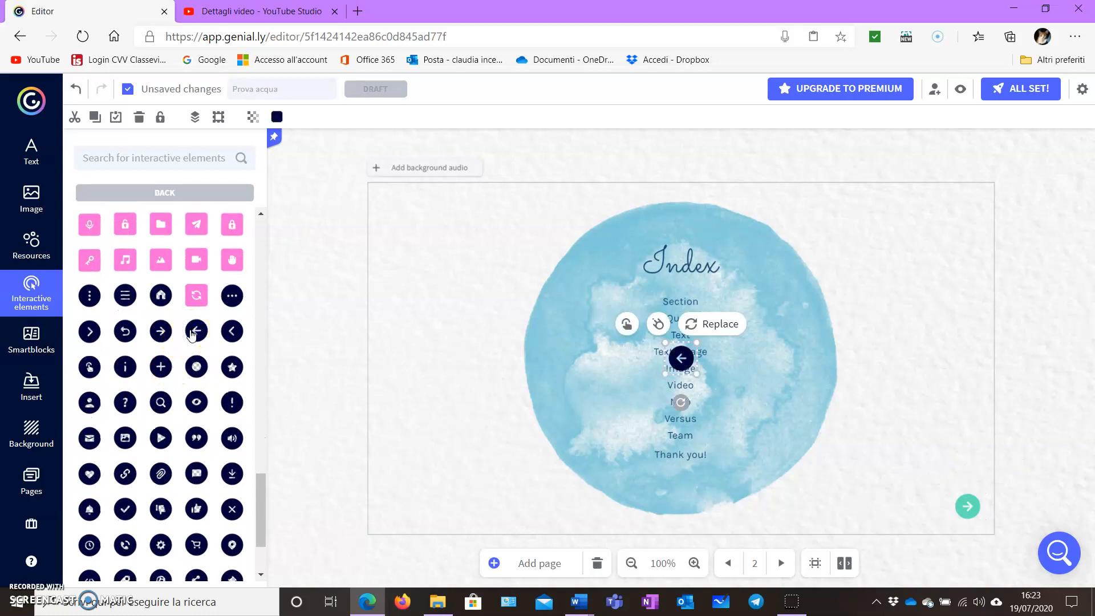
left_click(681, 358)
left_click_drag(681, 358, 393, 205)
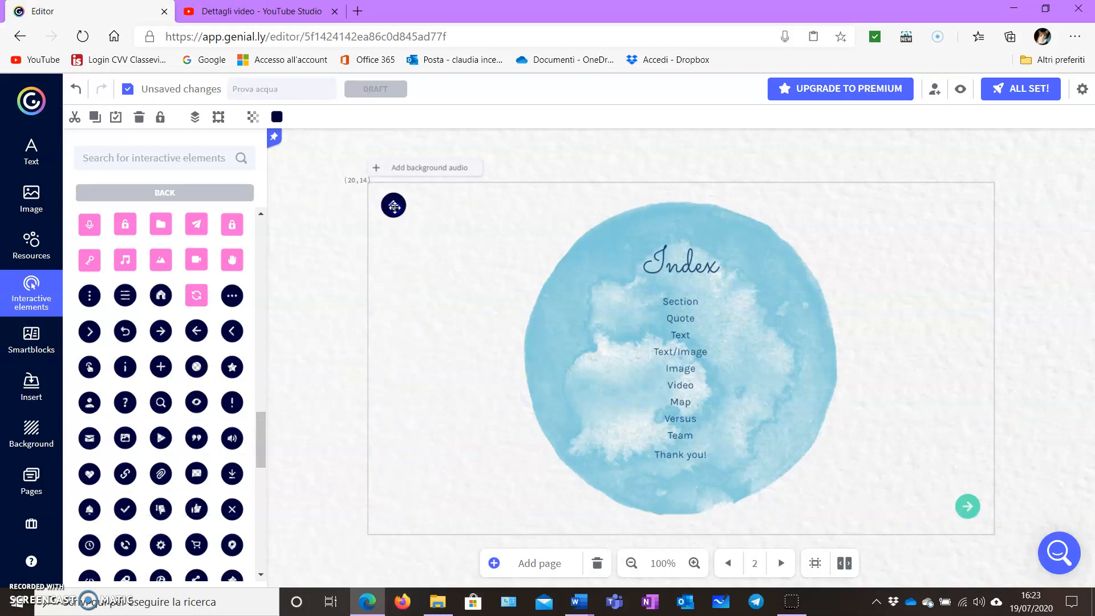
Recolor the left-arrow button on the ÍNDICE page to the light blue 2BBEE0.
left_click(277, 118)
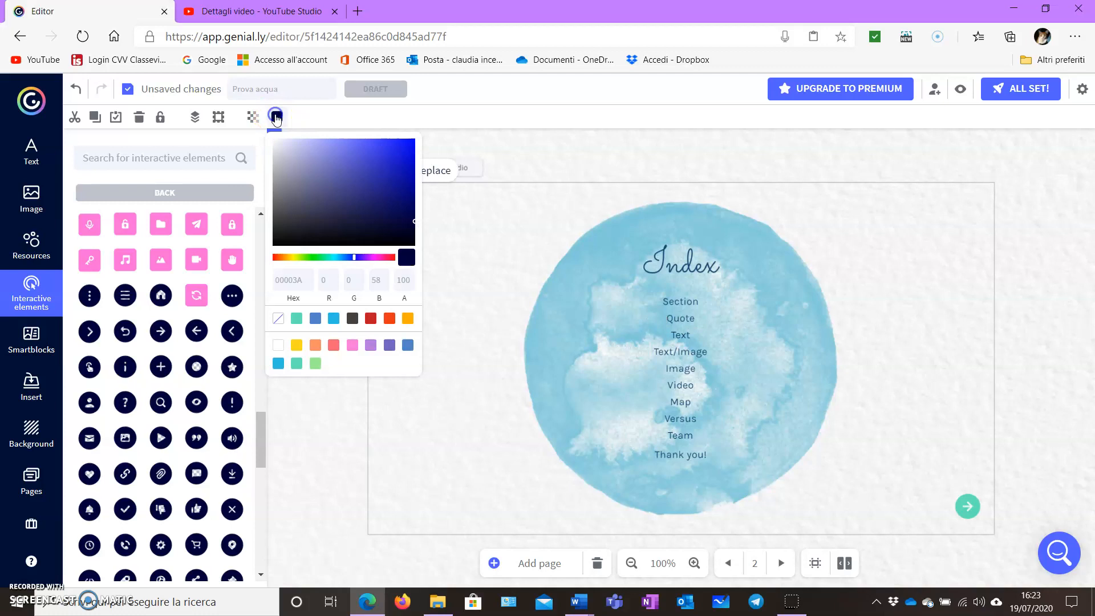
left_click(331, 324)
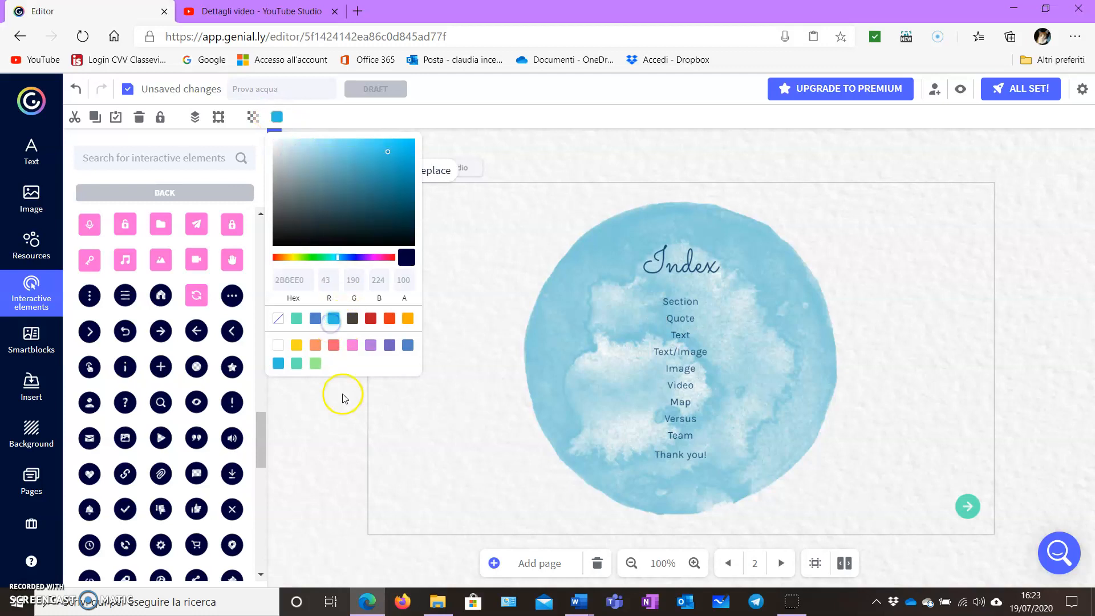
left_click(347, 415)
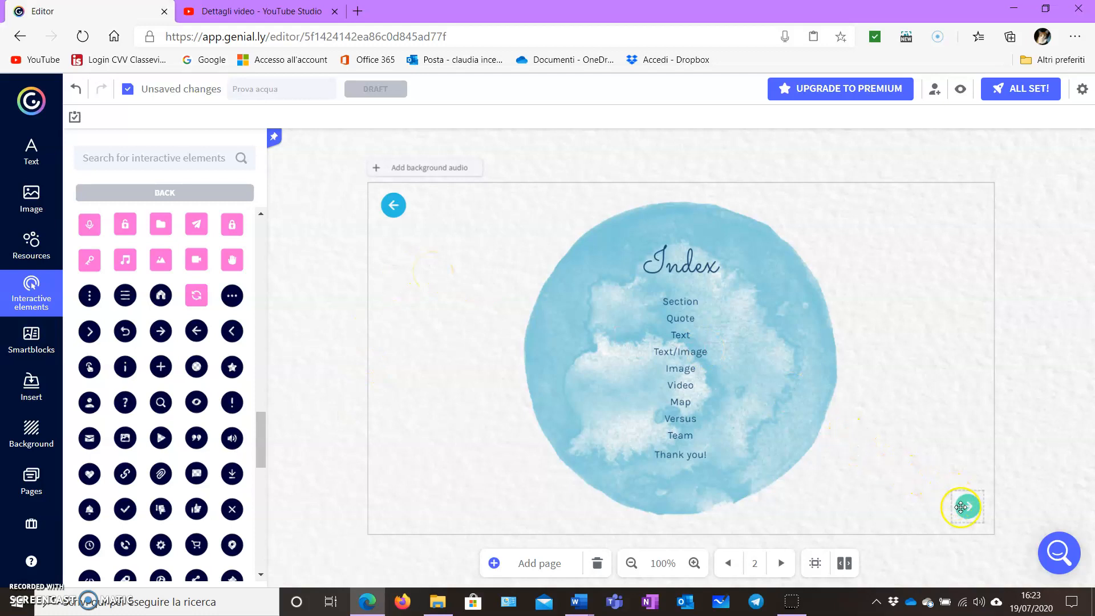
Add a Go to page interactivity to the left-arrow button, linking it to the PORTADA page, and save it.
left_click(393, 200)
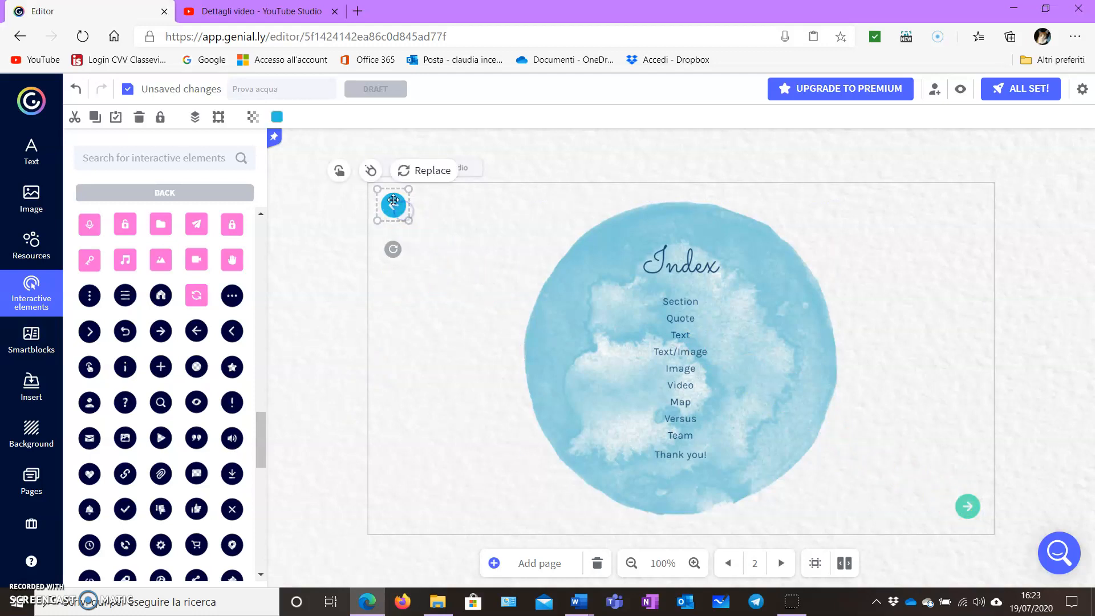
left_click(336, 171)
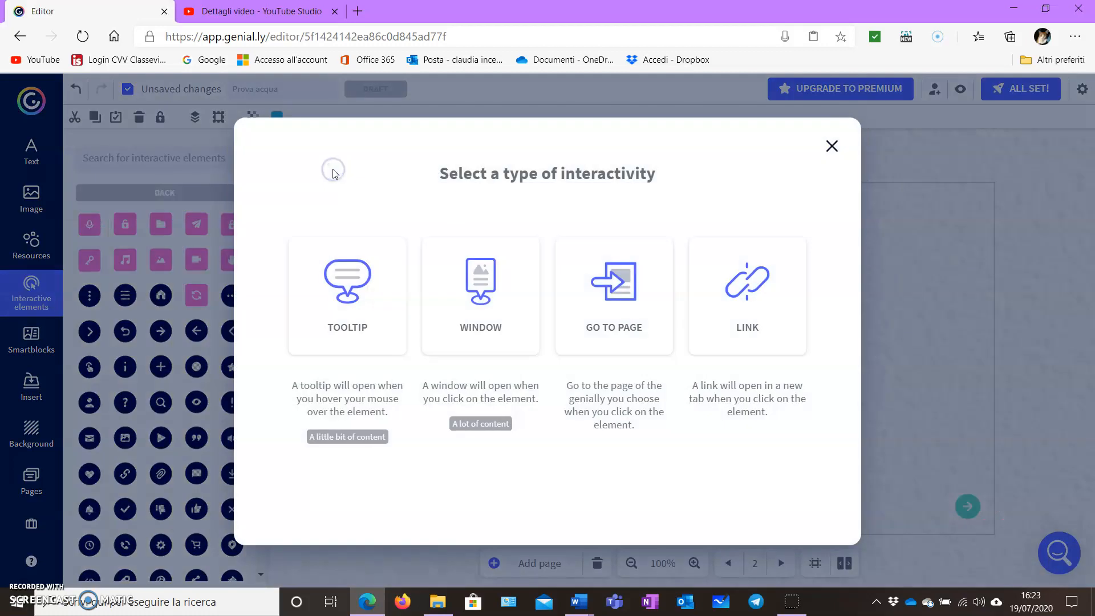
left_click(636, 294)
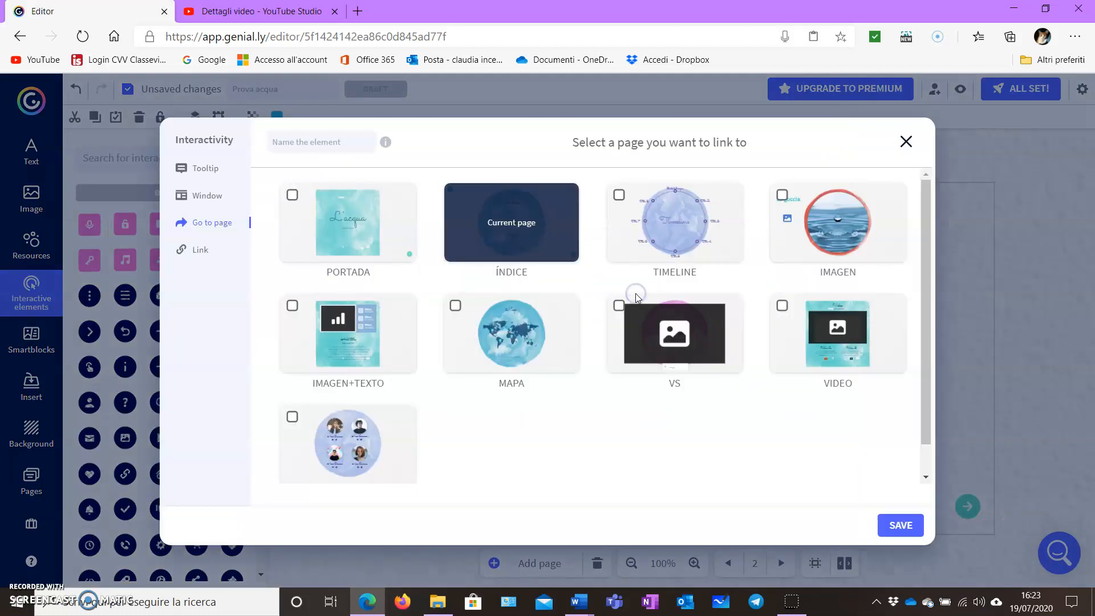
left_click(330, 227)
left_click(909, 528)
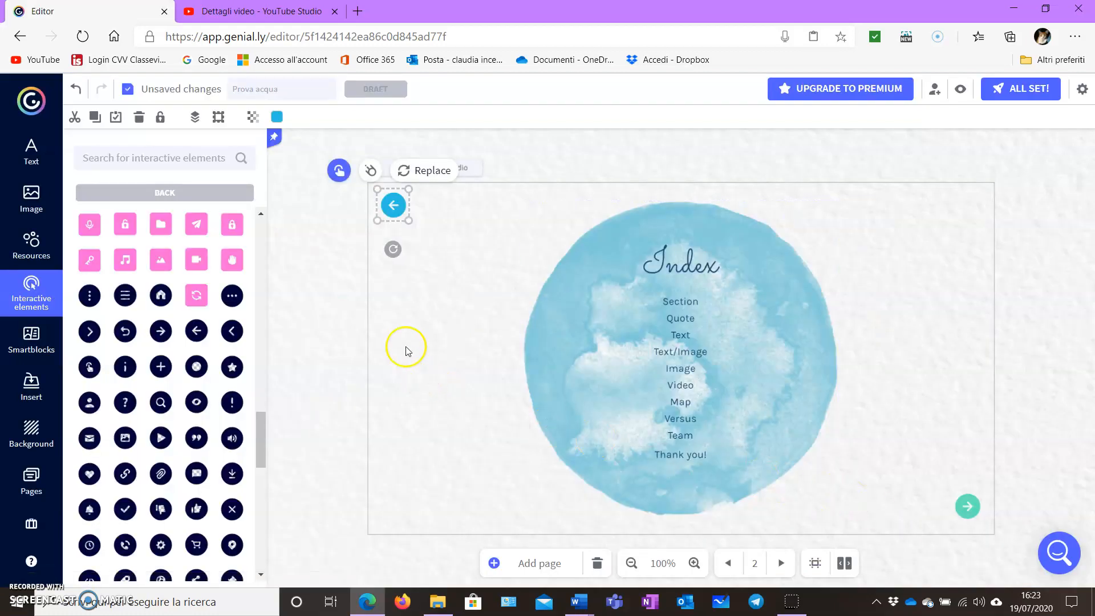
left_click(336, 275)
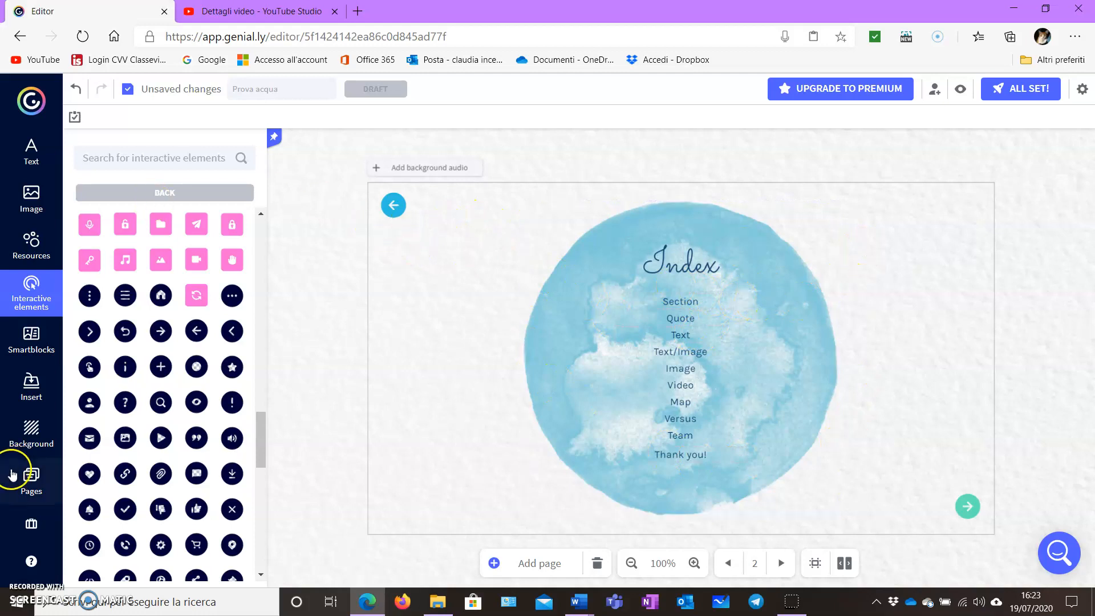
Insert the blue round menu button with three lines on the TIMELINE page and place it in the page's upper-right corner.
left_click(22, 485)
left_click(141, 472)
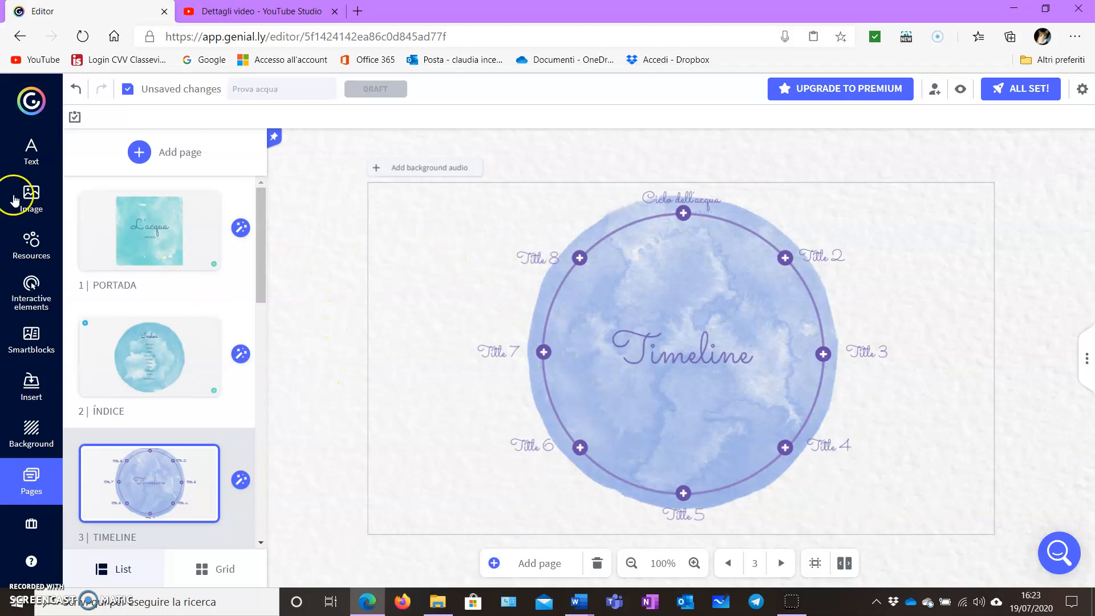
left_click(29, 288)
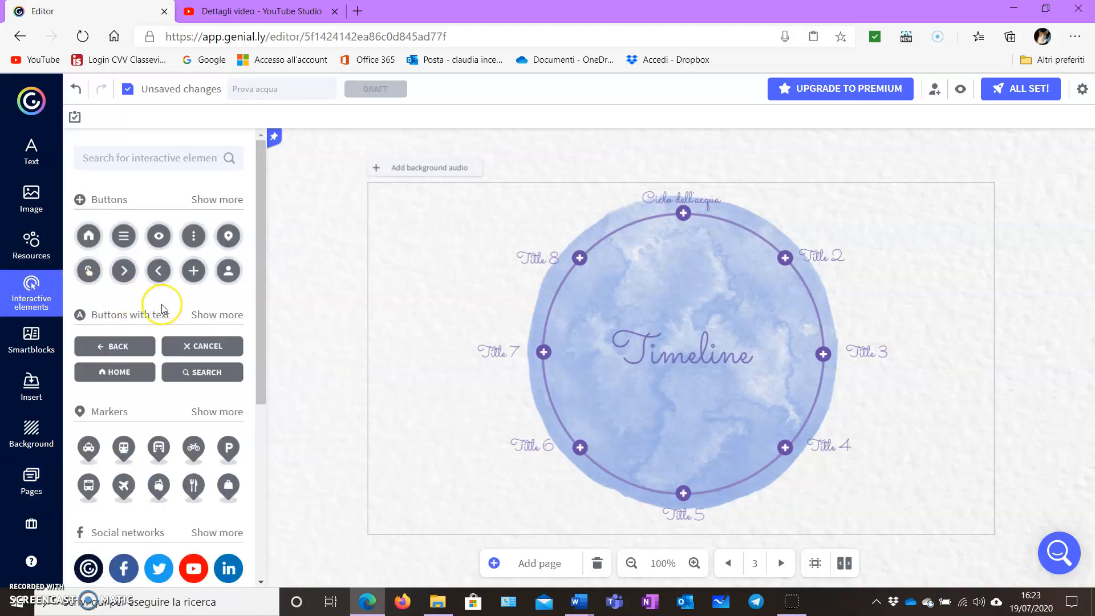
left_click(217, 199)
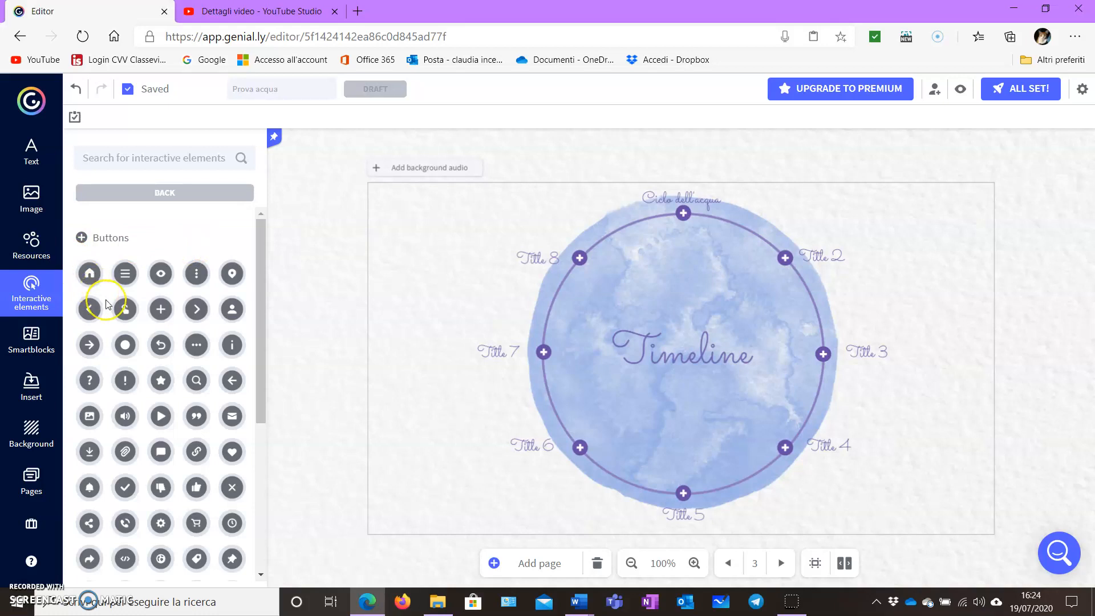
scroll(106, 303, "down", 2)
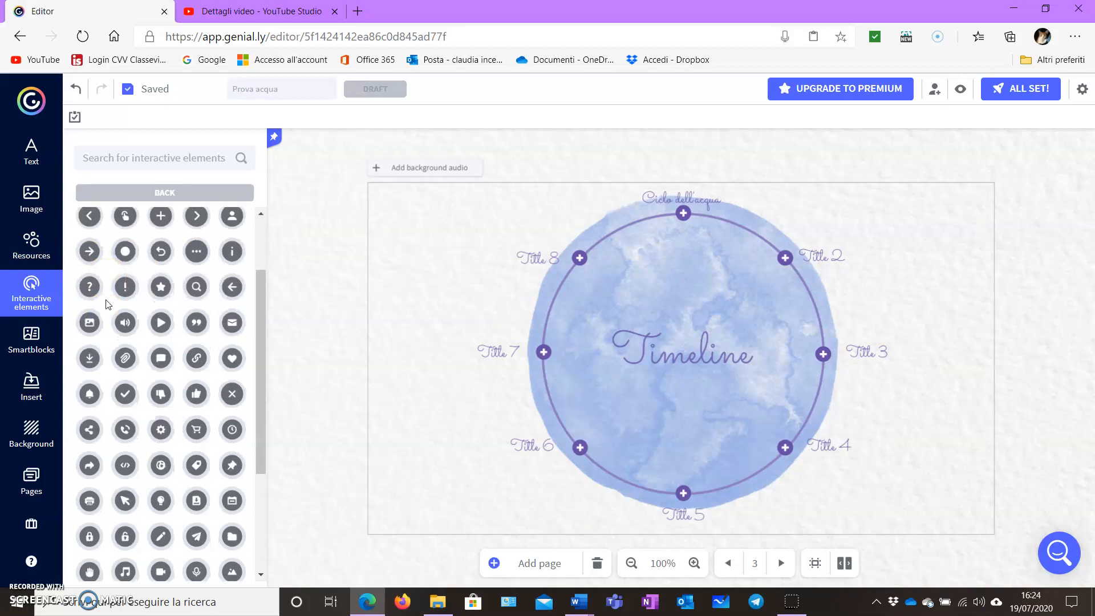
scroll(107, 303, "down", 6)
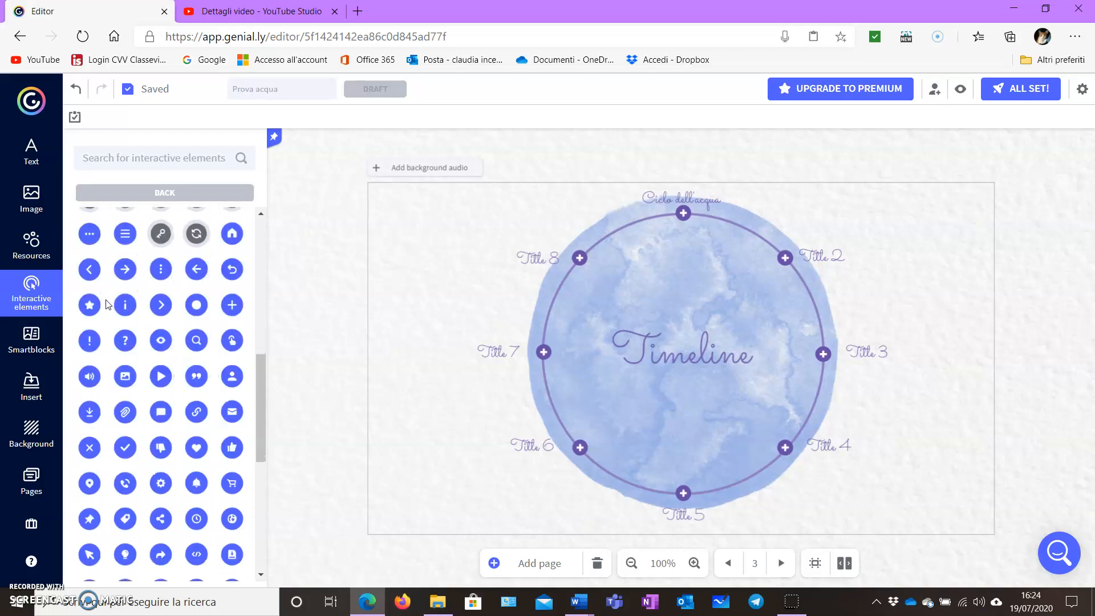
left_click(126, 236)
left_click_drag(680, 366, 999, 213)
Add a Go to page interactivity to the menu button on the TIMELINE page, linking it to the ÍNDICE page, and save it.
left_click(911, 178)
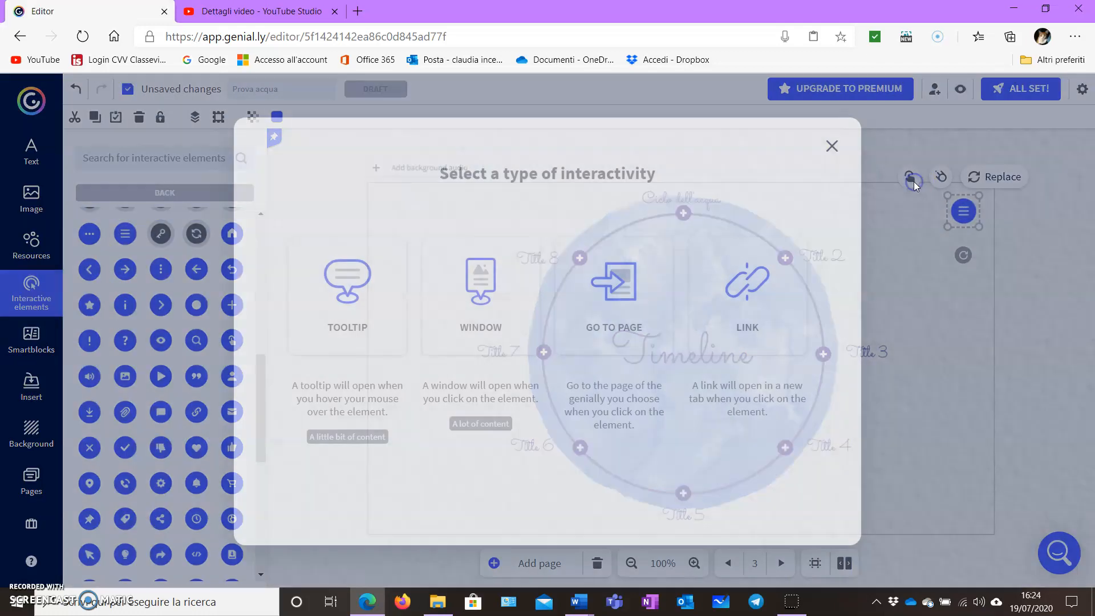
left_click(646, 296)
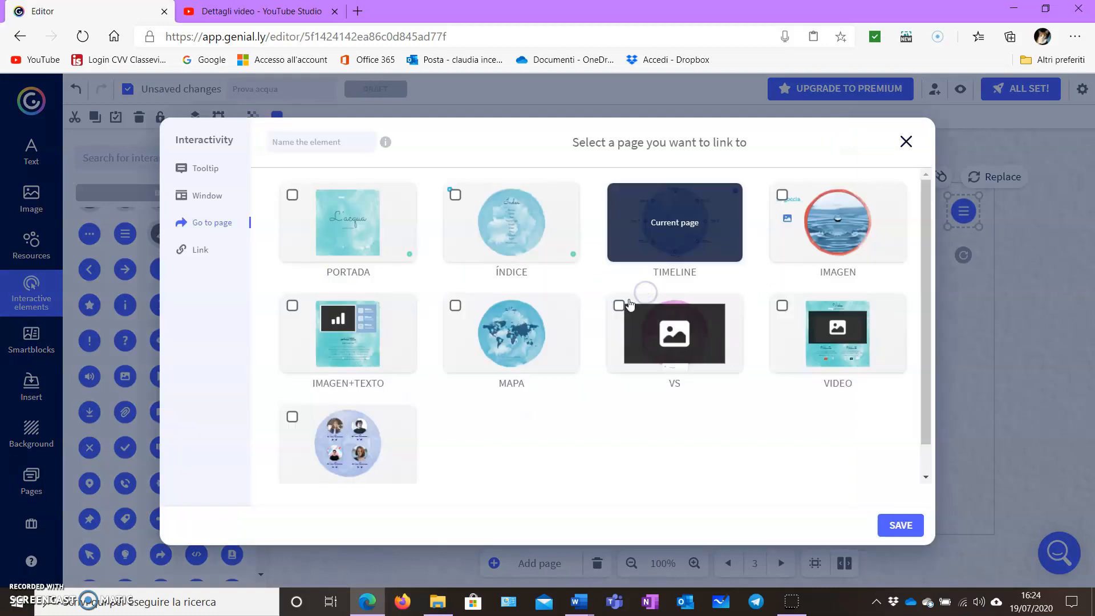
left_click(455, 195)
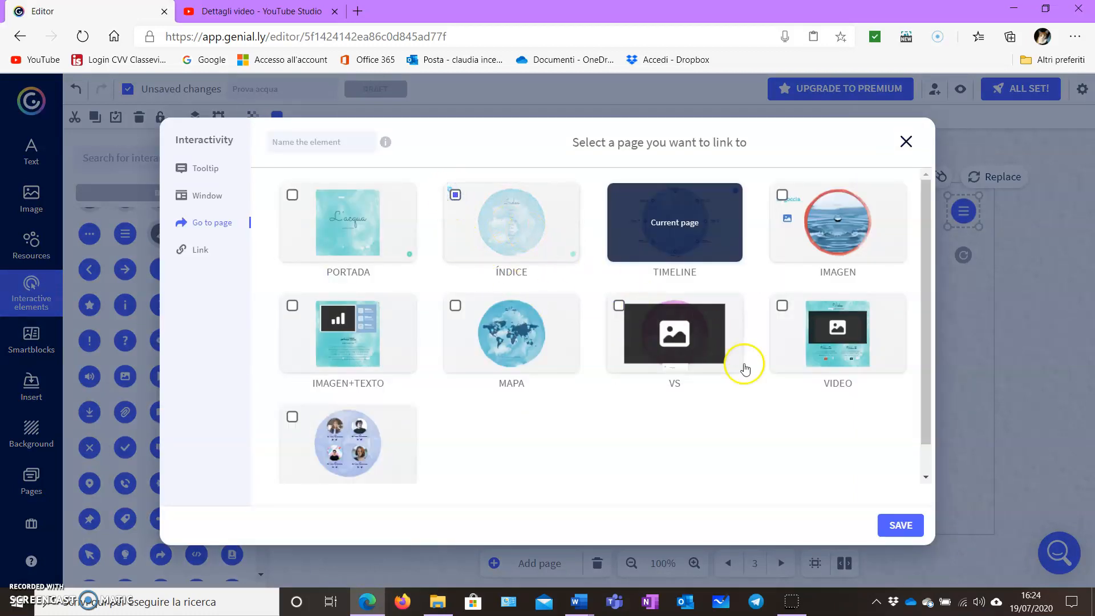
left_click(896, 528)
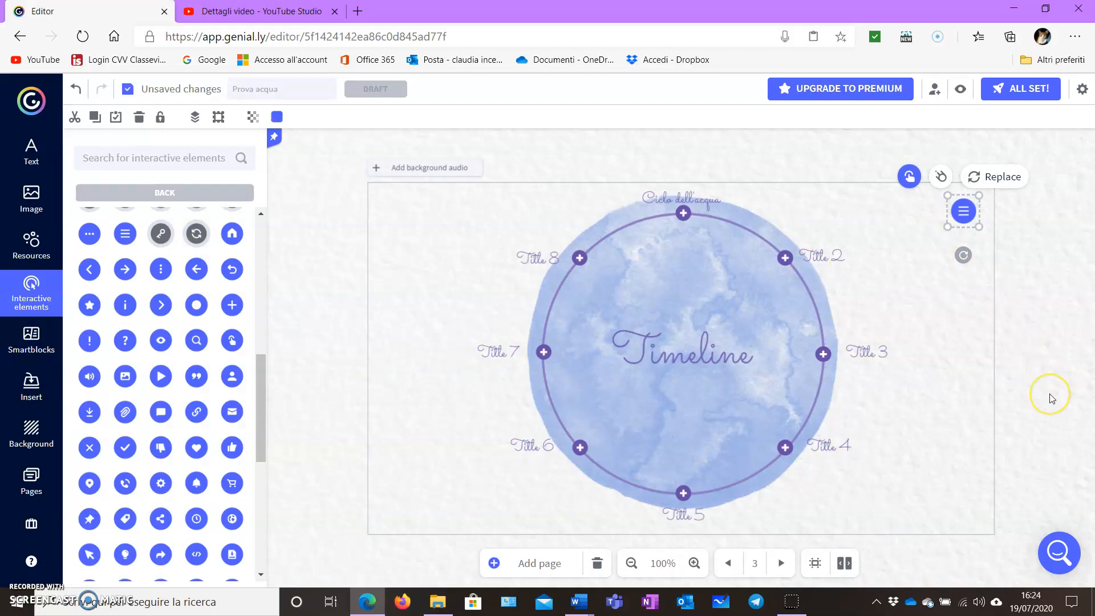
left_click(330, 214)
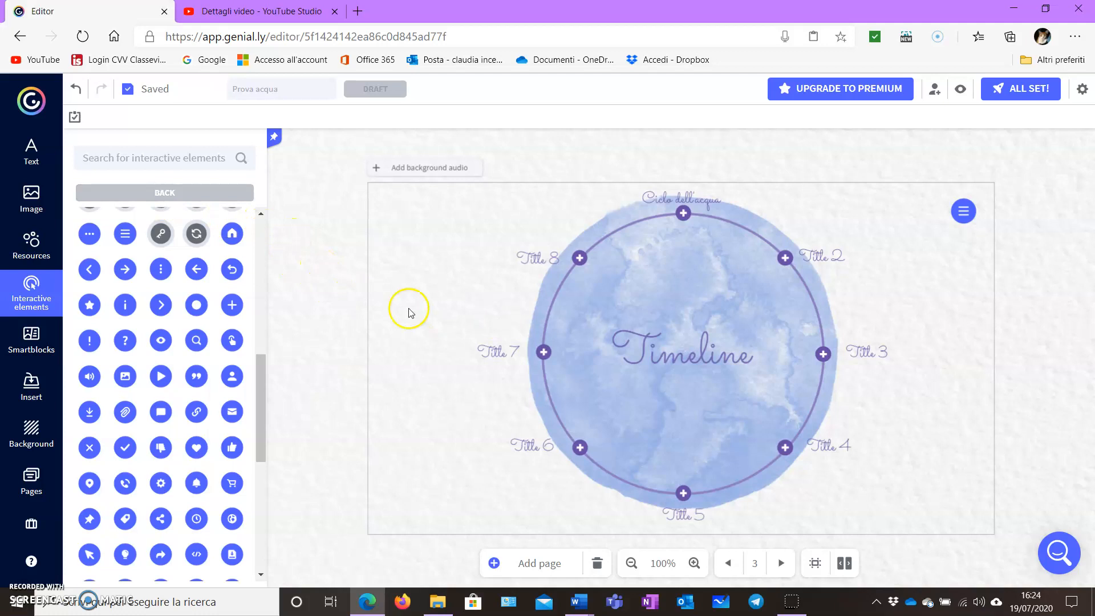
Open the presentation's navigation settings and set the navigation mode to Video.
left_click(26, 484)
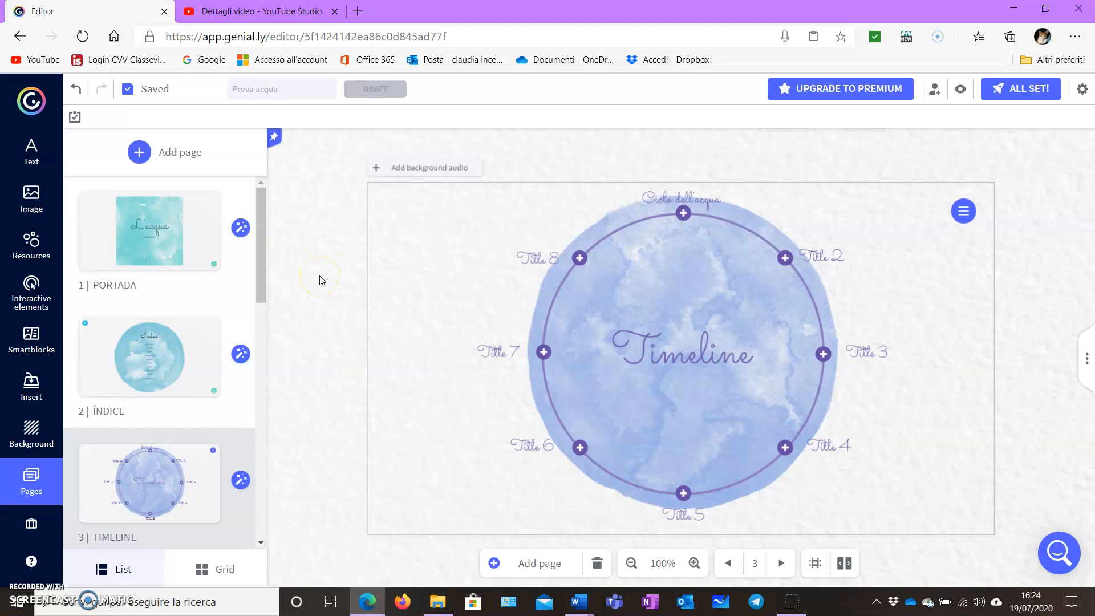
left_click(849, 561)
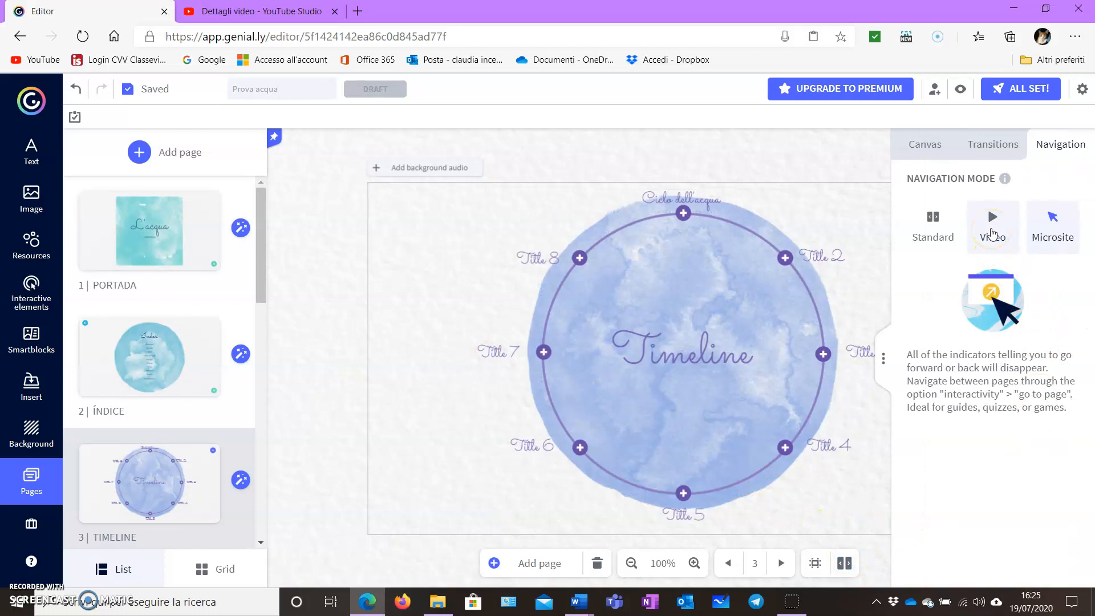
left_click(992, 232)
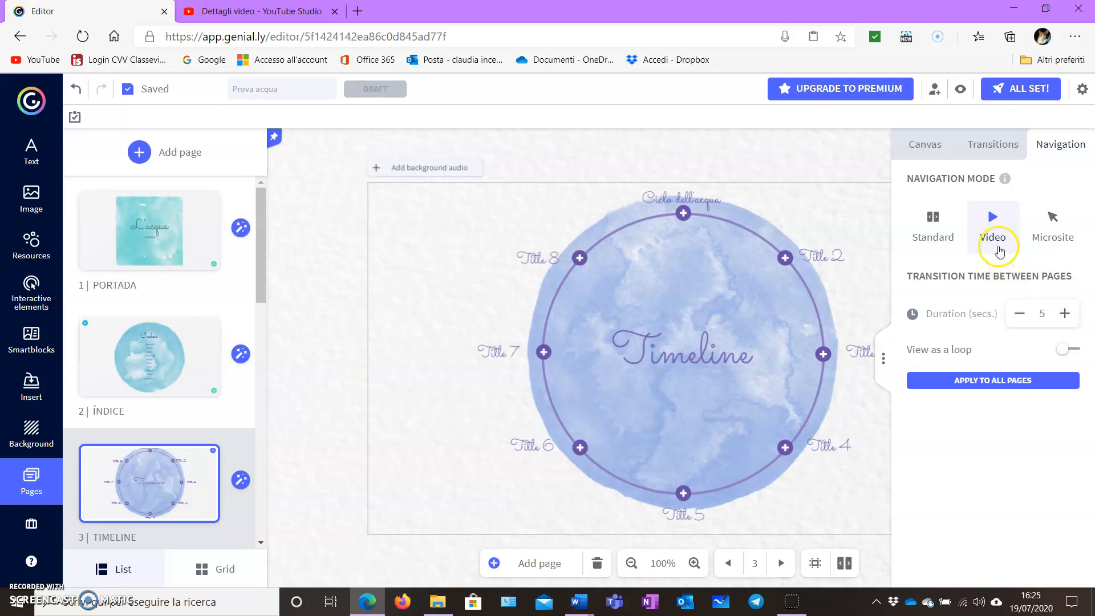
Set the presentation's navigation mode to Microsite and close the navigation settings.
left_click(999, 388)
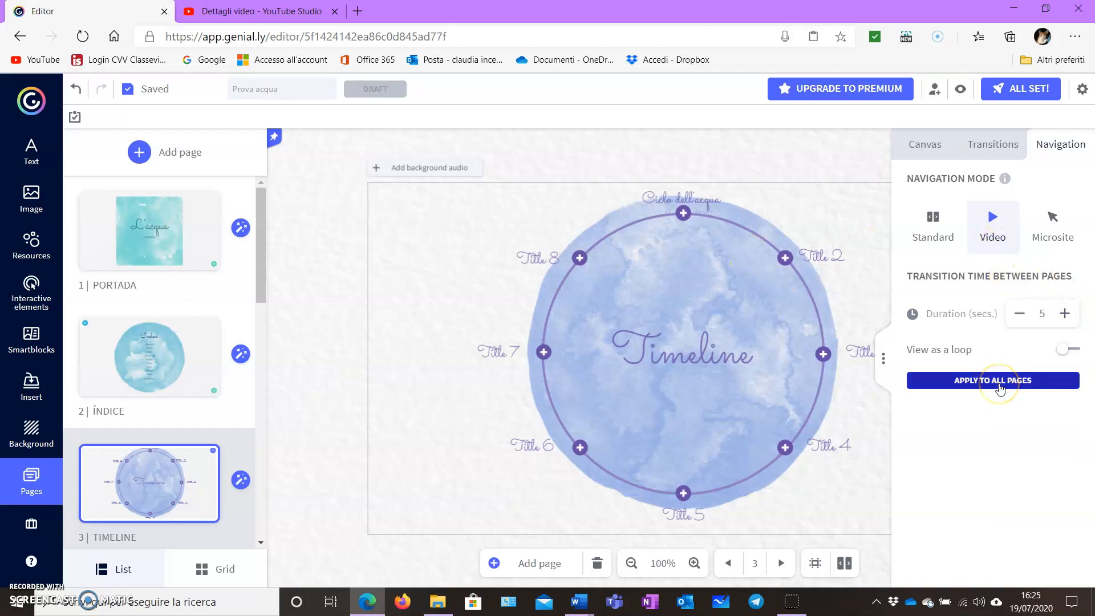
left_click(1053, 219)
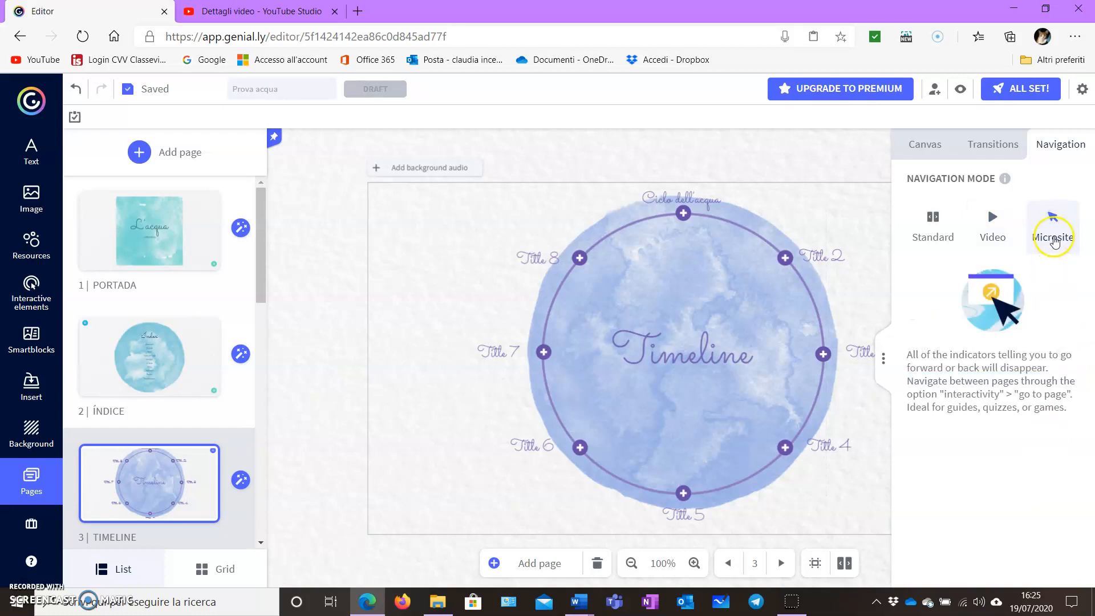
left_click(830, 161)
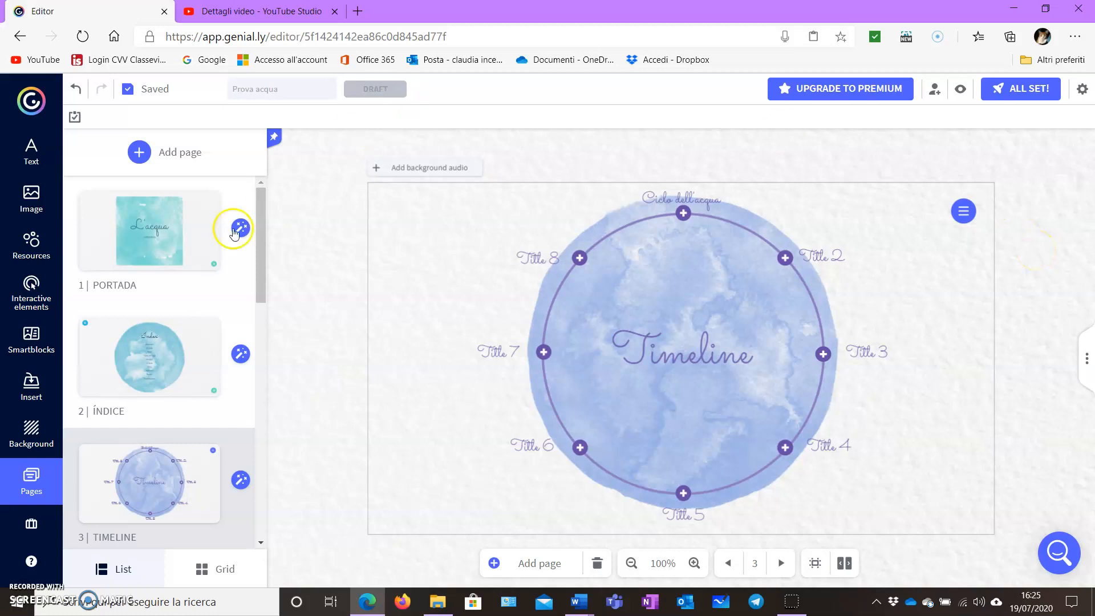
Preview the presentation from the PORTADA page, test the forward arrows and the TIMELINE menu button, and return to editing.
left_click(169, 244)
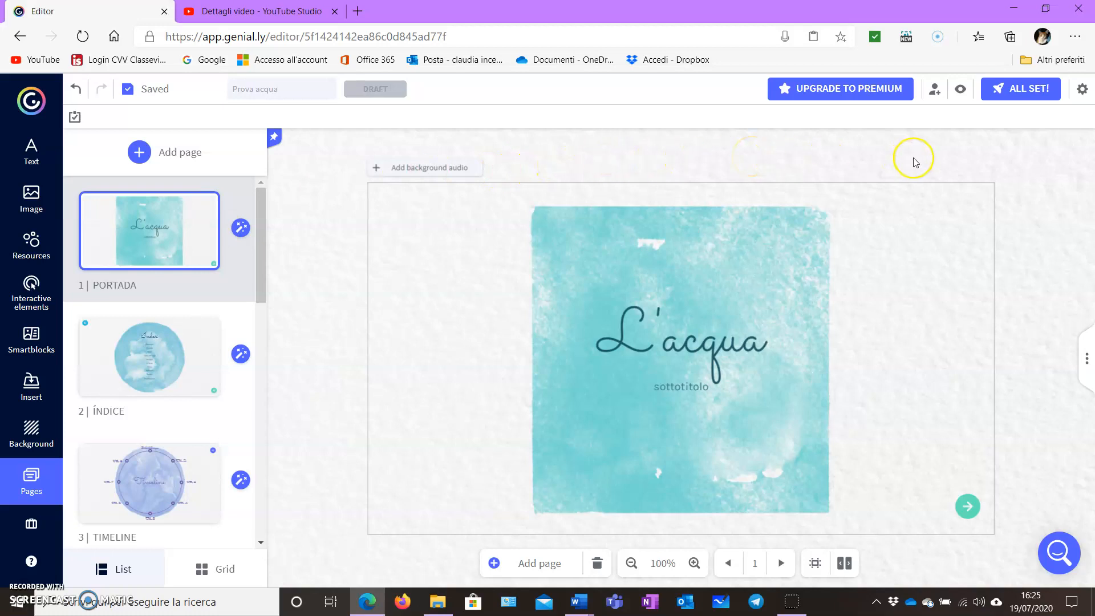
left_click(961, 90)
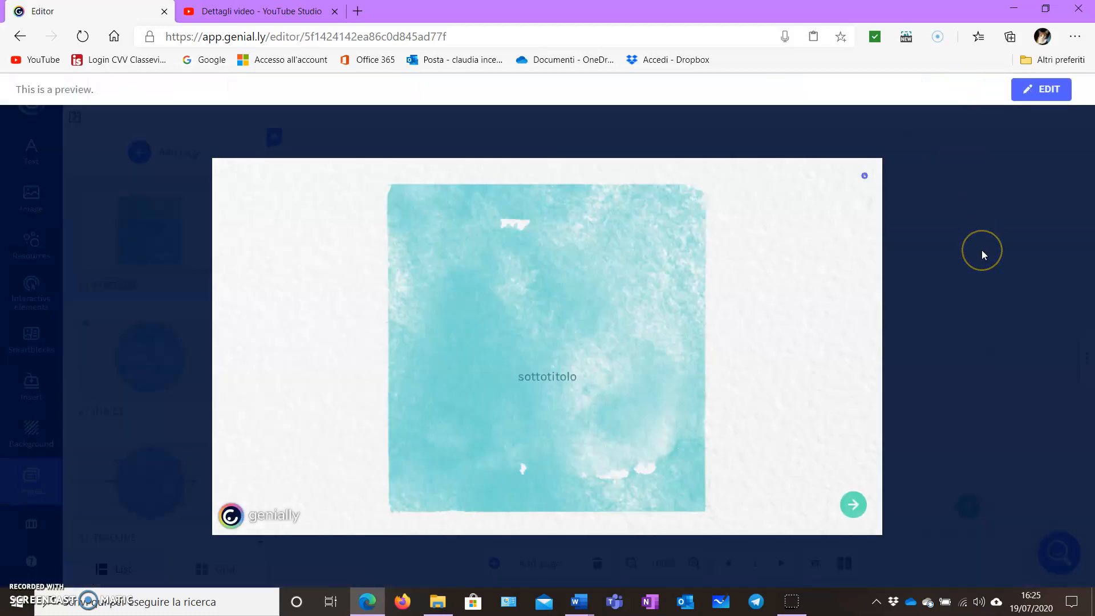
left_click(852, 507)
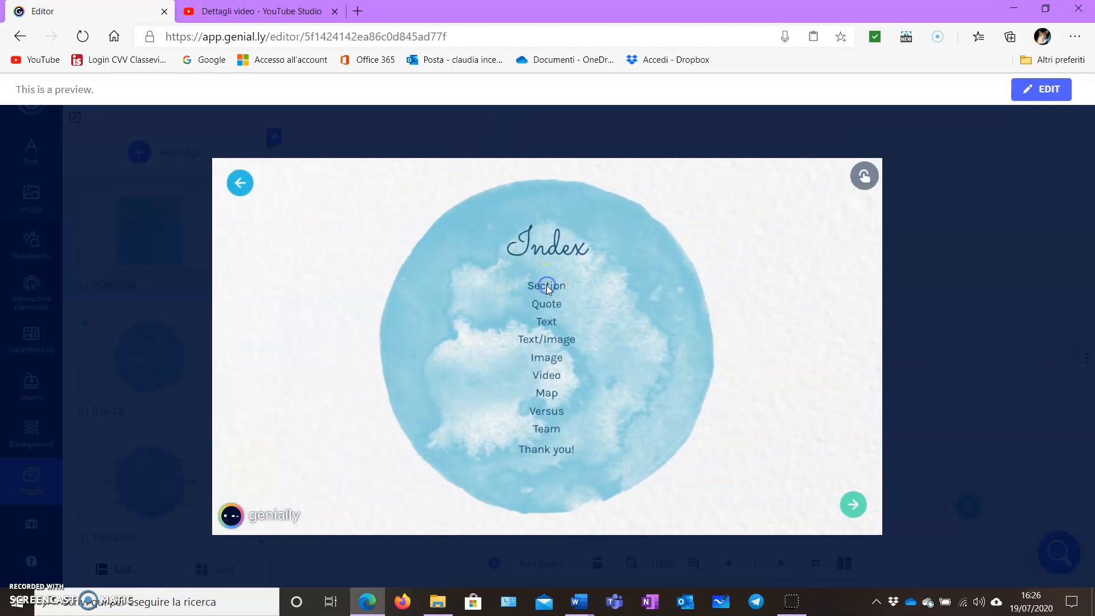
left_click(851, 504)
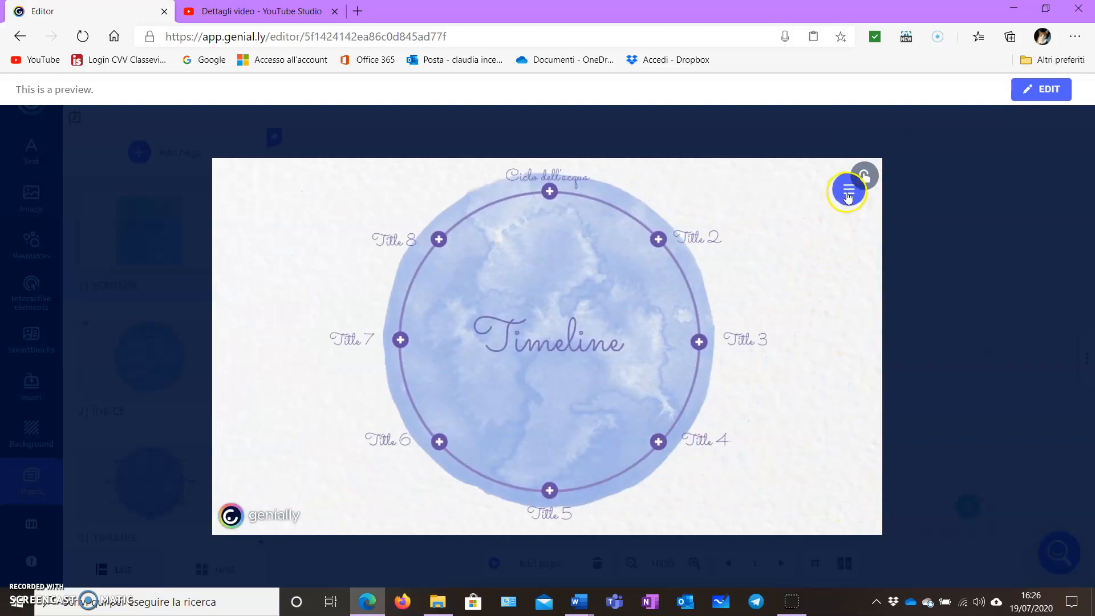
left_click(848, 193)
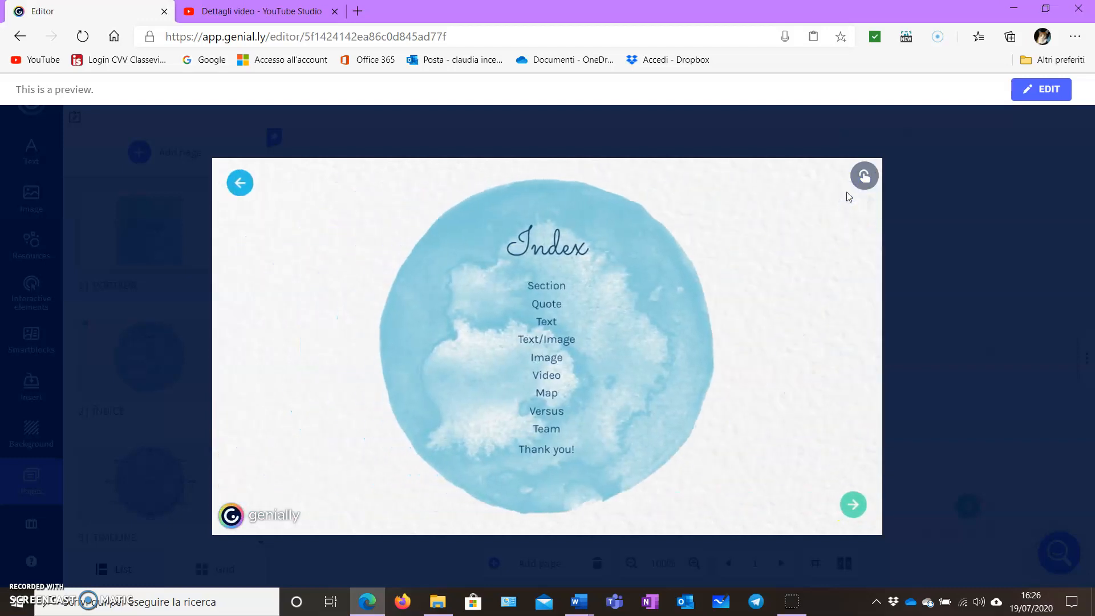
left_click(1031, 89)
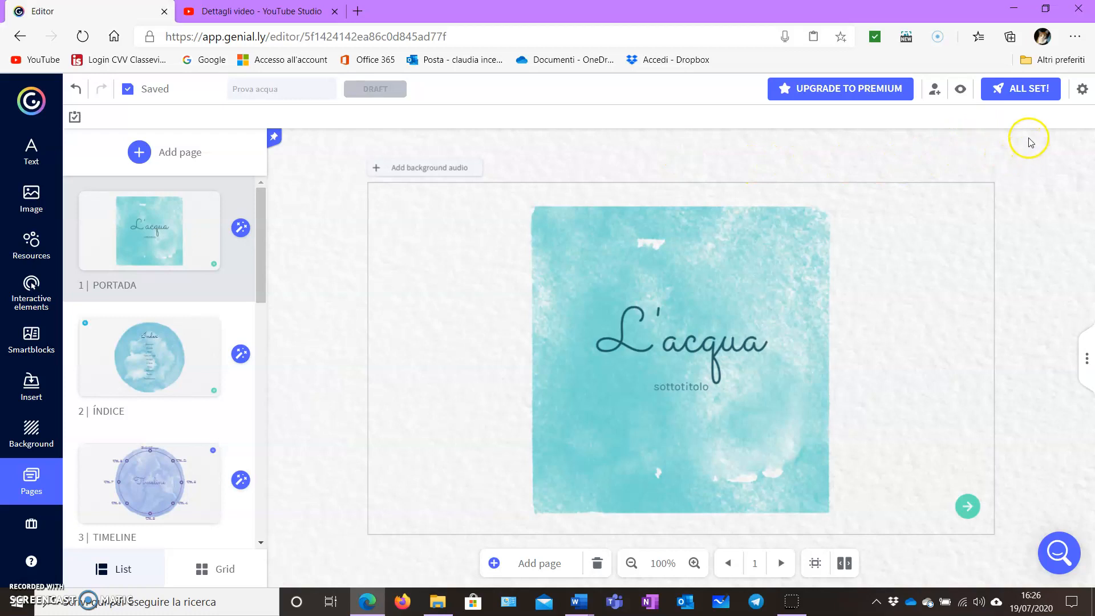
Publish the presentation as Public online with the Reusable option off and the description empty.
left_click(1018, 95)
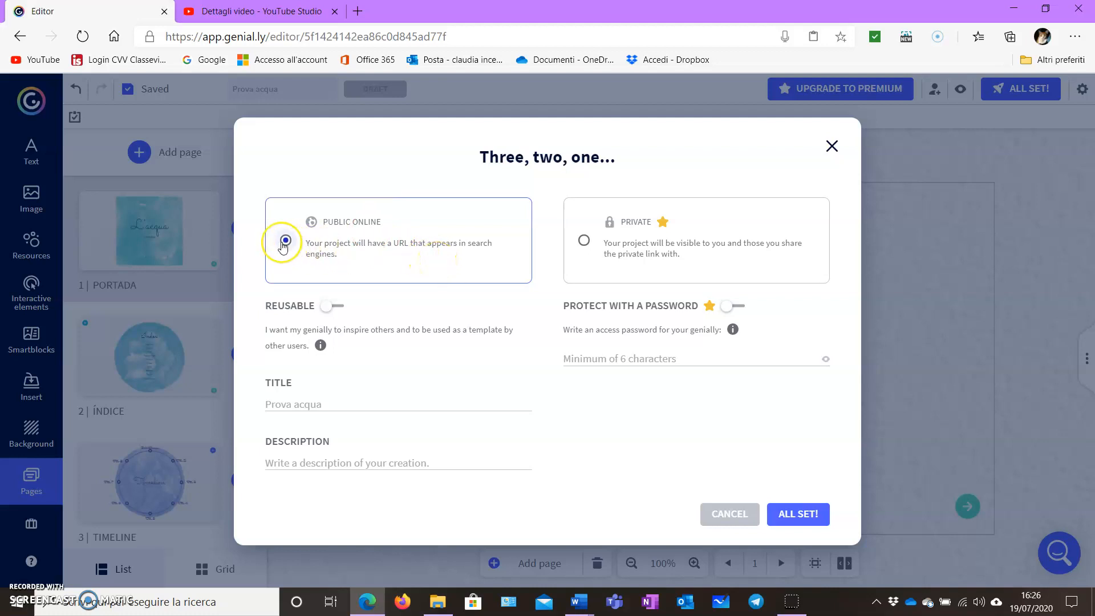
left_click(327, 308)
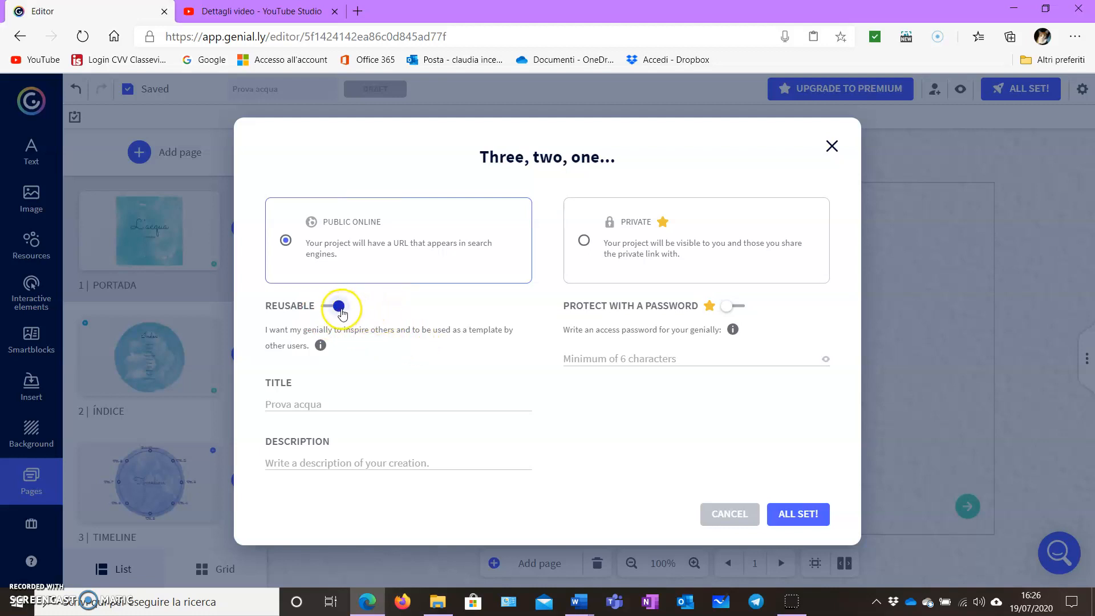
left_click(339, 308)
left_click(327, 462)
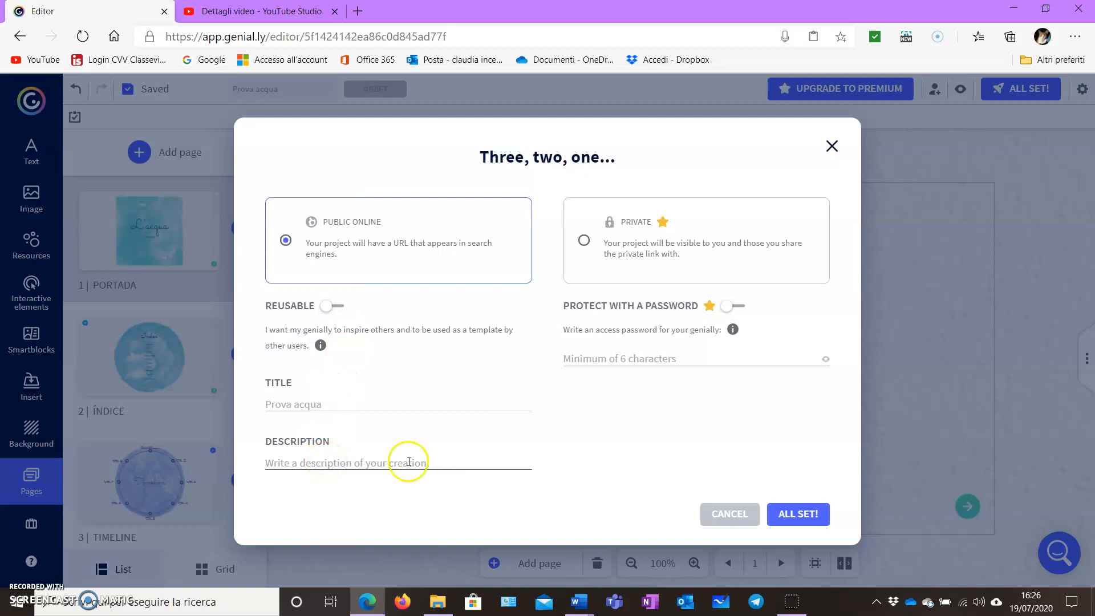
left_click(798, 520)
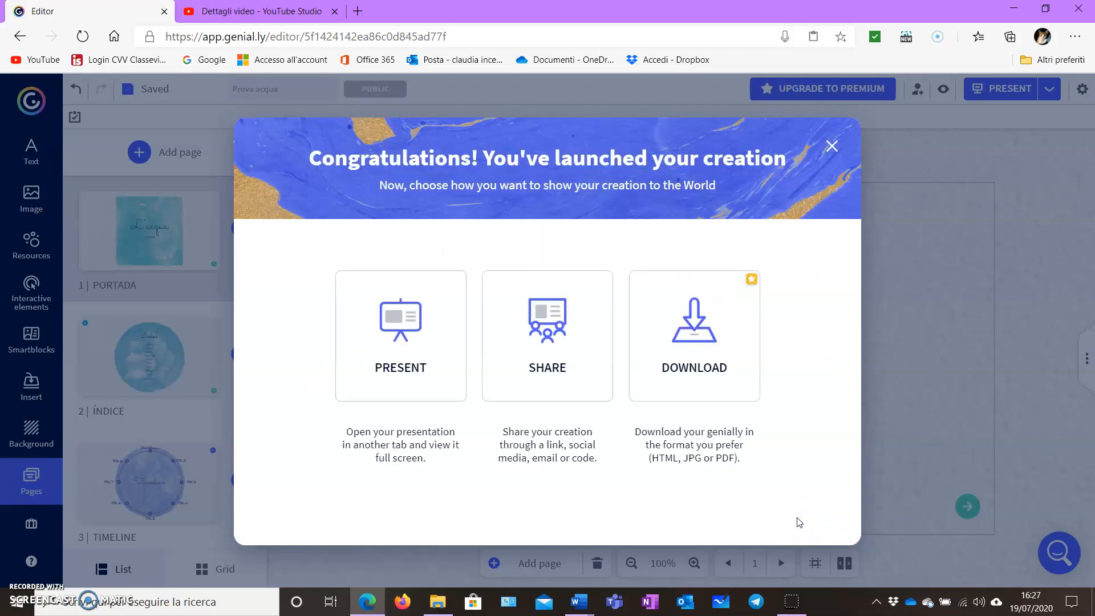
Present the published creation in full screen, test the arrows between the cover and index pages, and exit full screen.
left_click(399, 319)
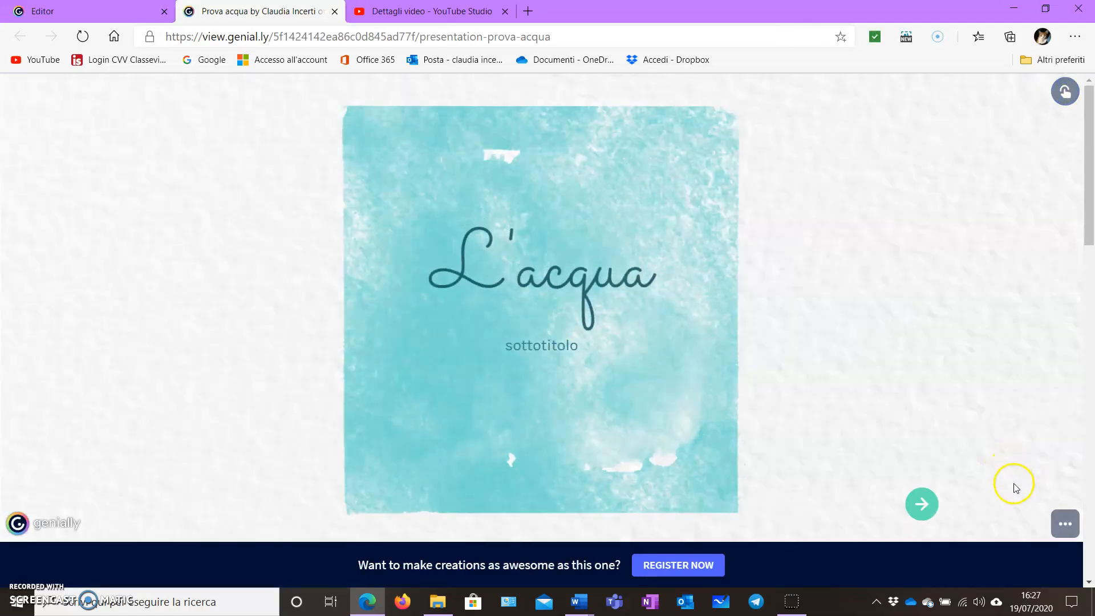
left_click(1059, 525)
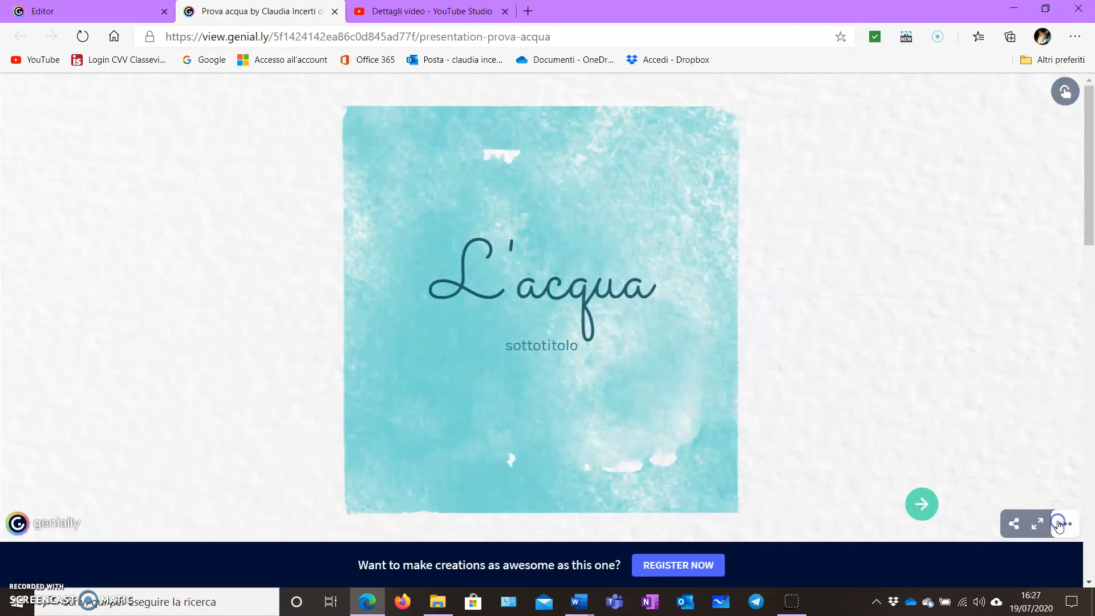
left_click(1037, 523)
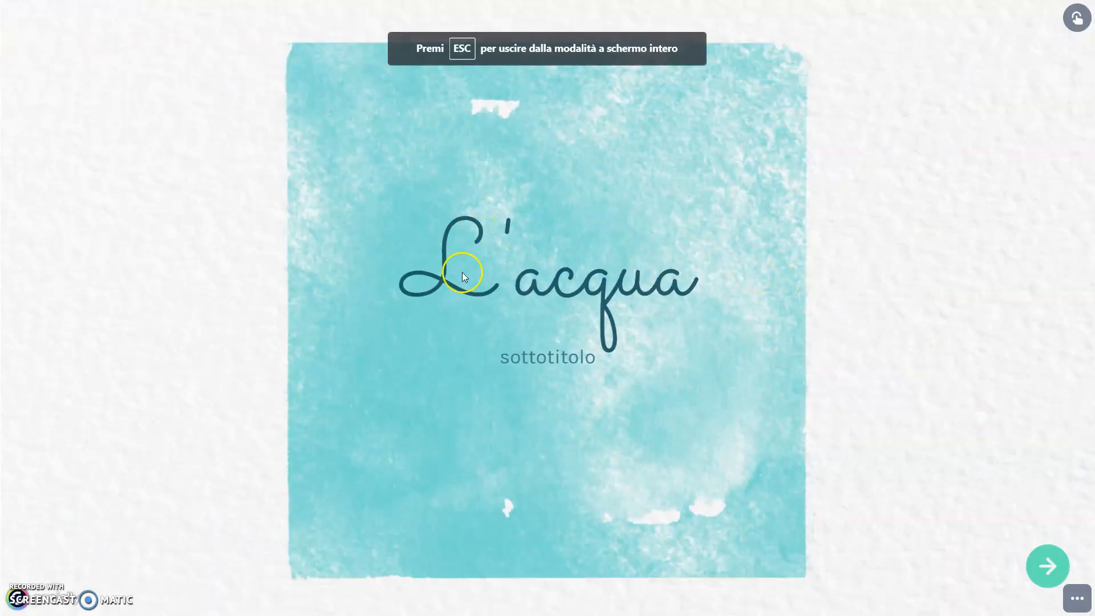
left_click(1046, 565)
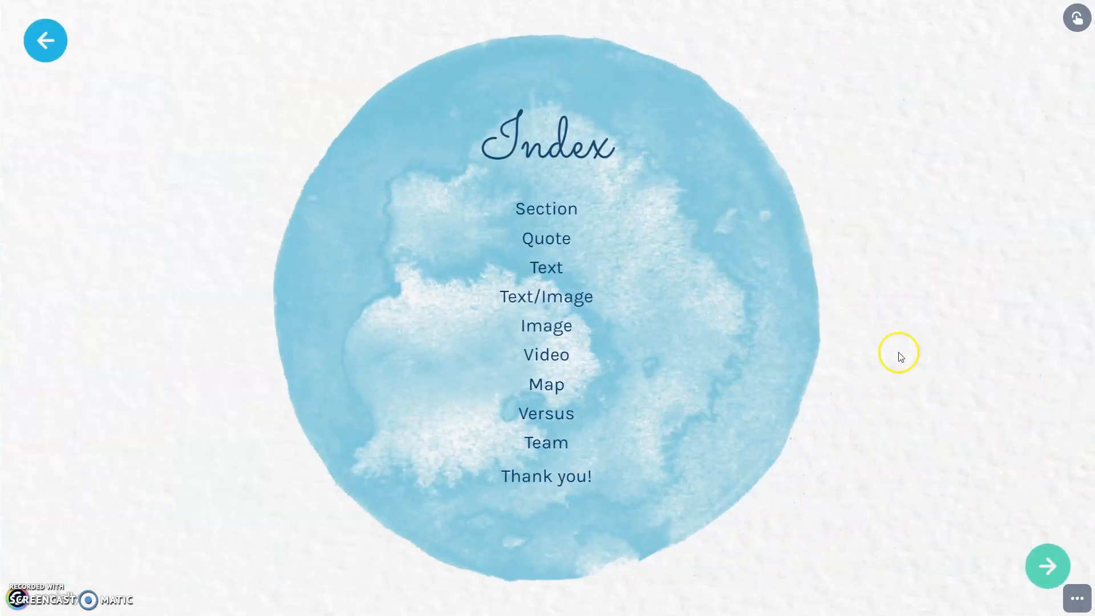
left_click(44, 40)
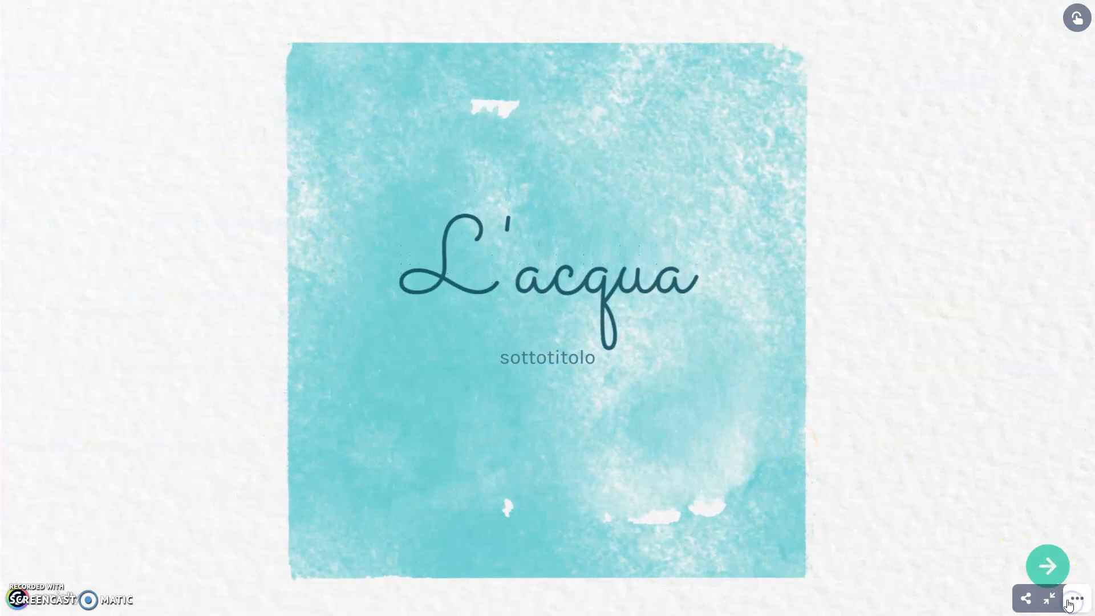
left_click(1052, 599)
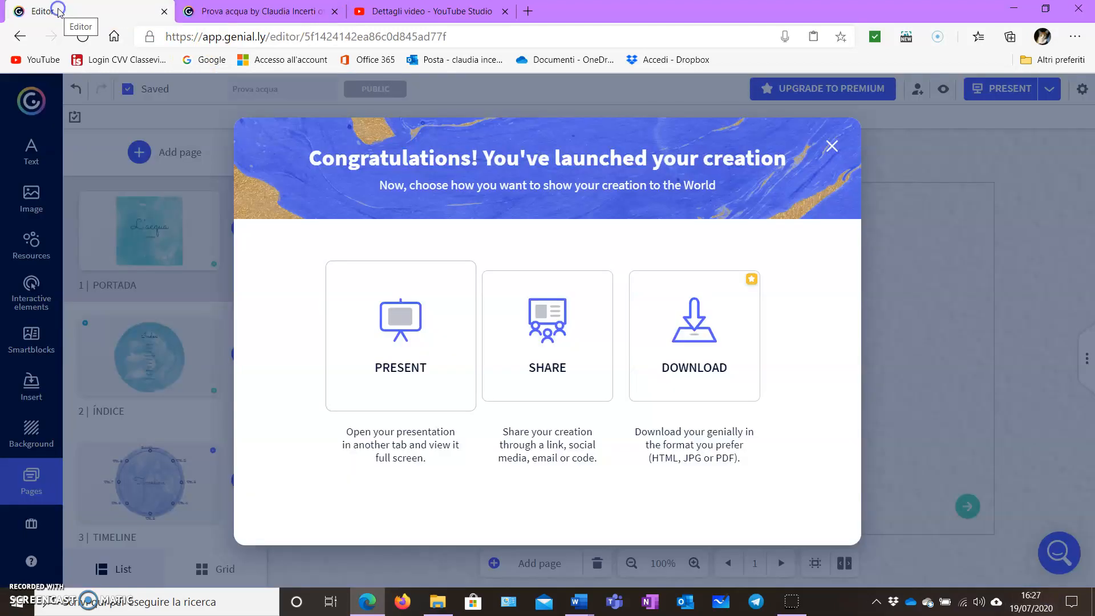
Return to the editor, open the sharing options and copy the presentation's public social page link.
left_click(59, 13)
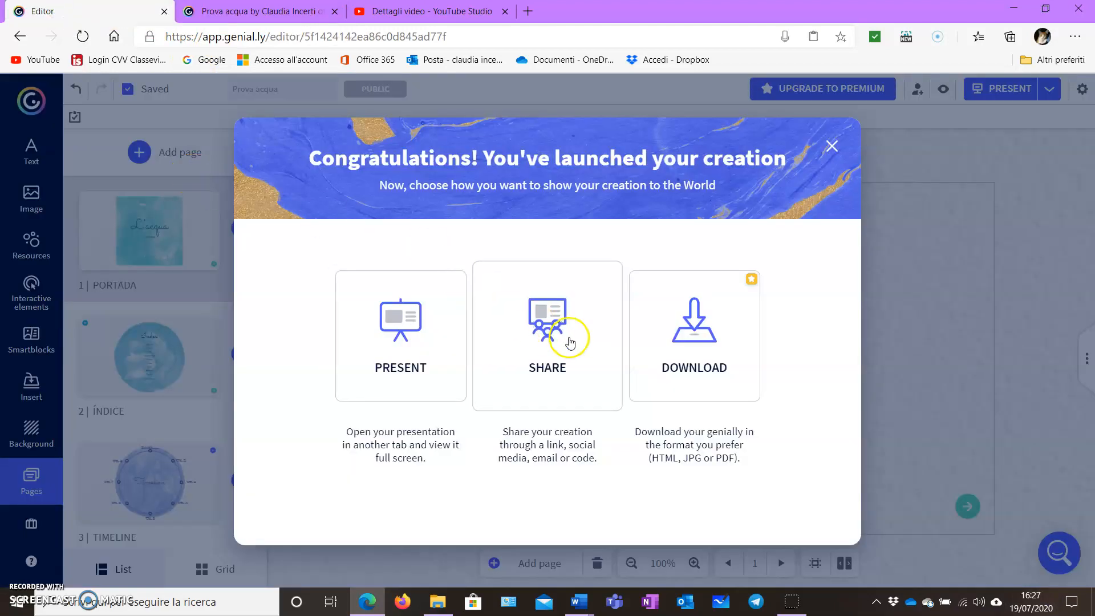
left_click(540, 334)
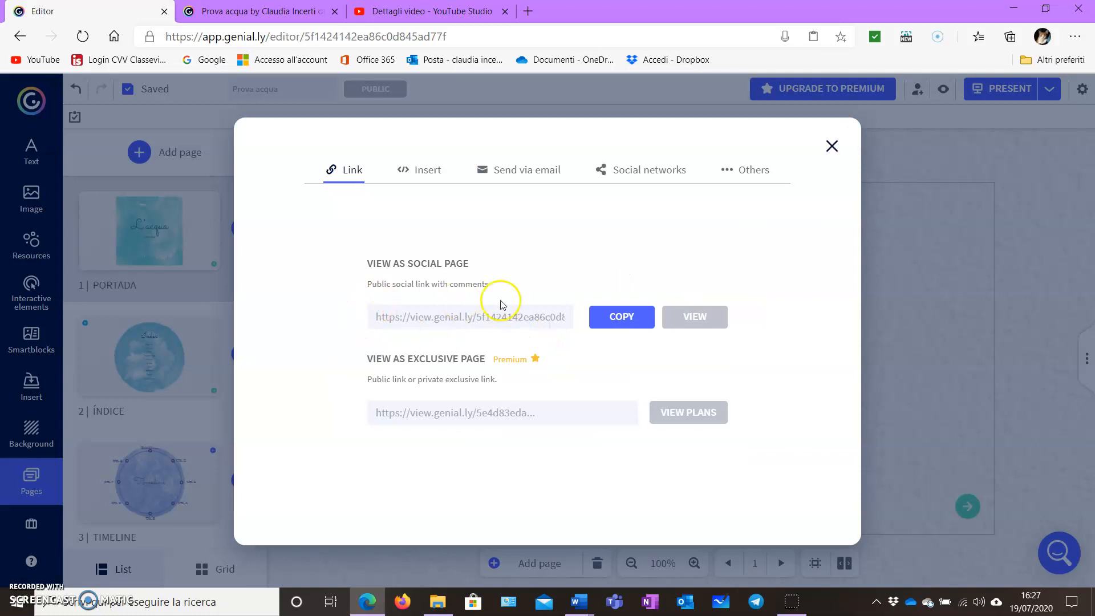
left_click(620, 319)
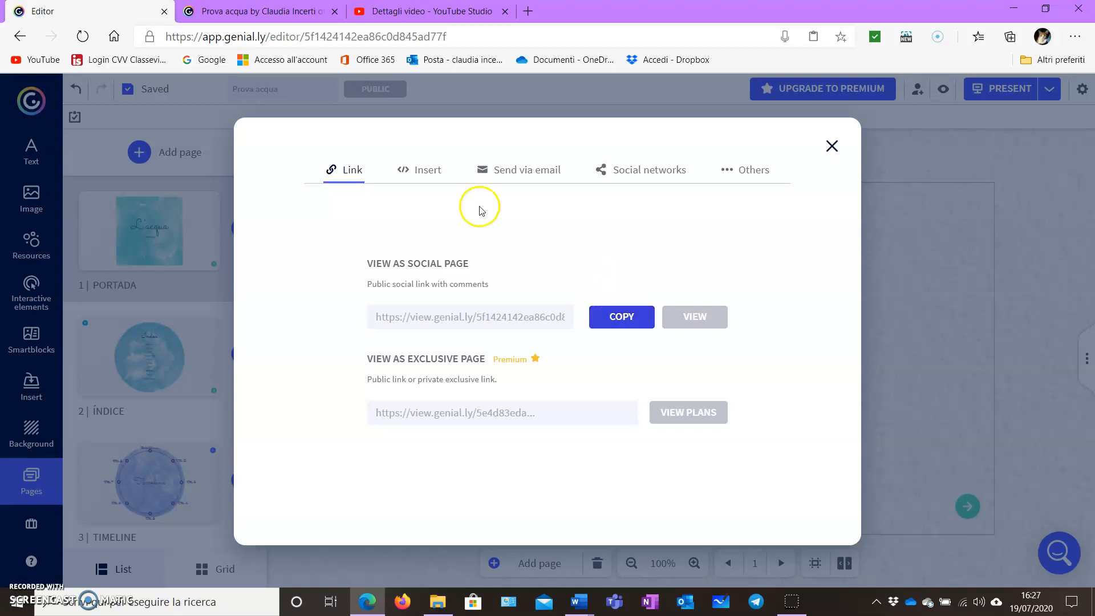
Examine the embed codes, email sending, social network and Google Classroom or Microsoft Teams sharing options.
left_click(421, 172)
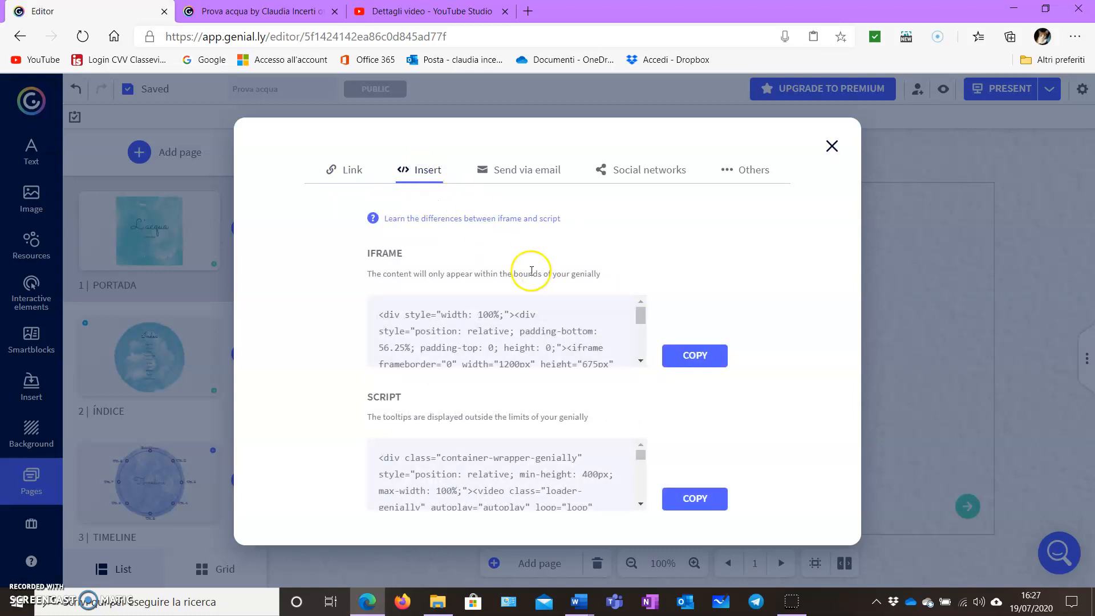
mouse_move(639, 317)
left_mouse_down()
mouse_move(640, 342)
mouse_move(645, 299)
left_mouse_up()
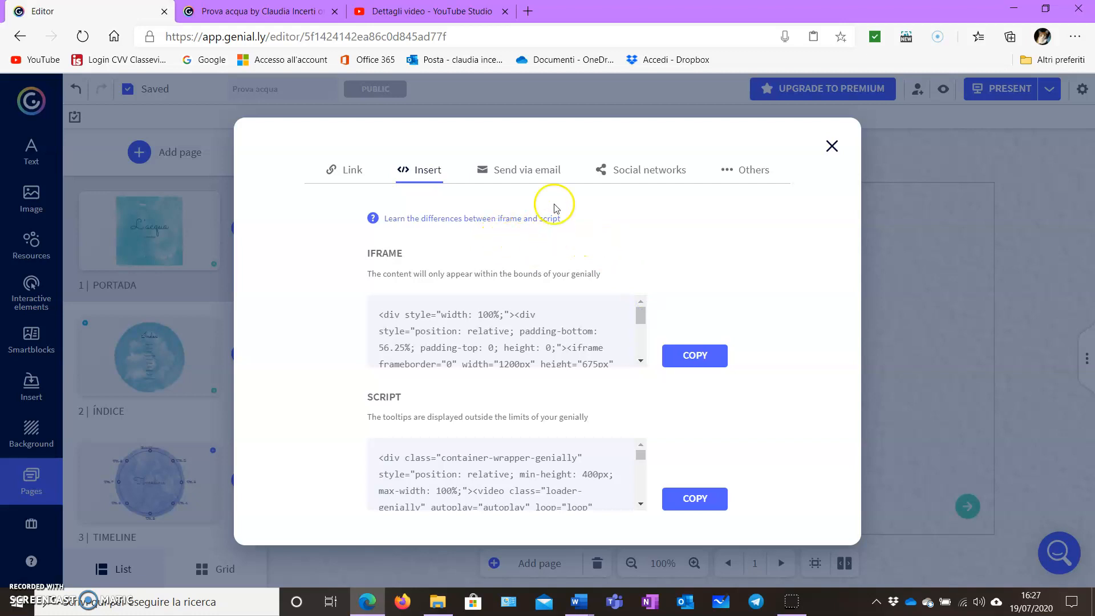
left_click(524, 170)
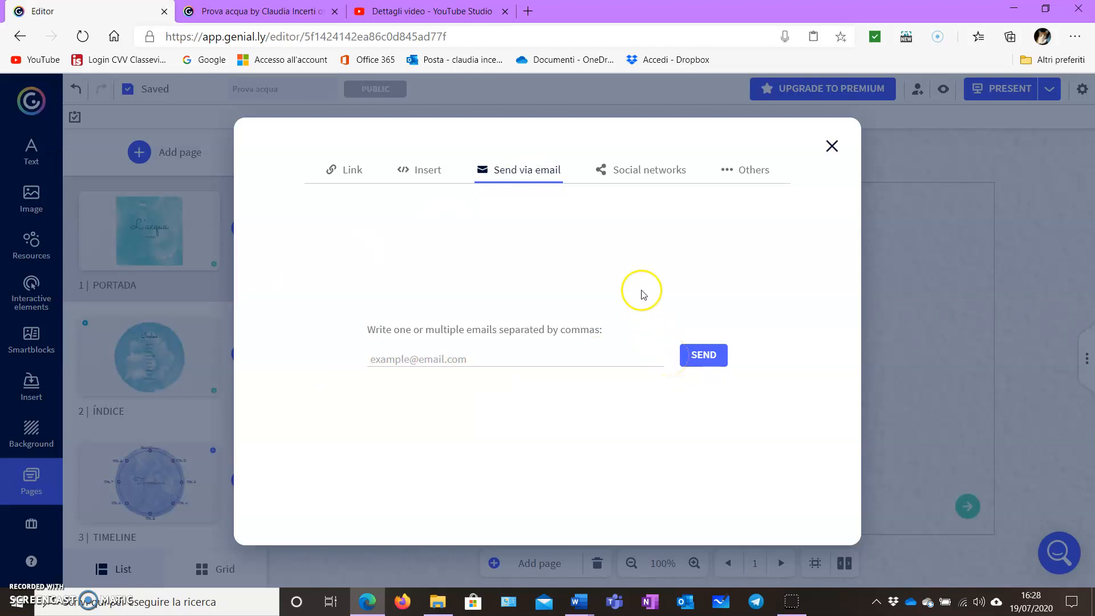
left_click(636, 172)
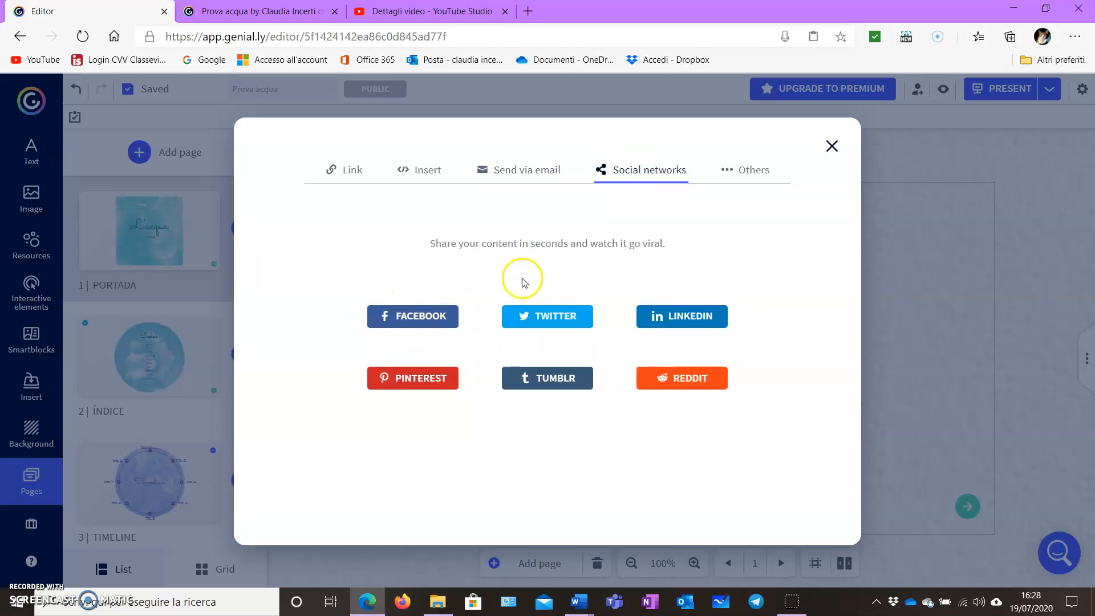
left_click(739, 171)
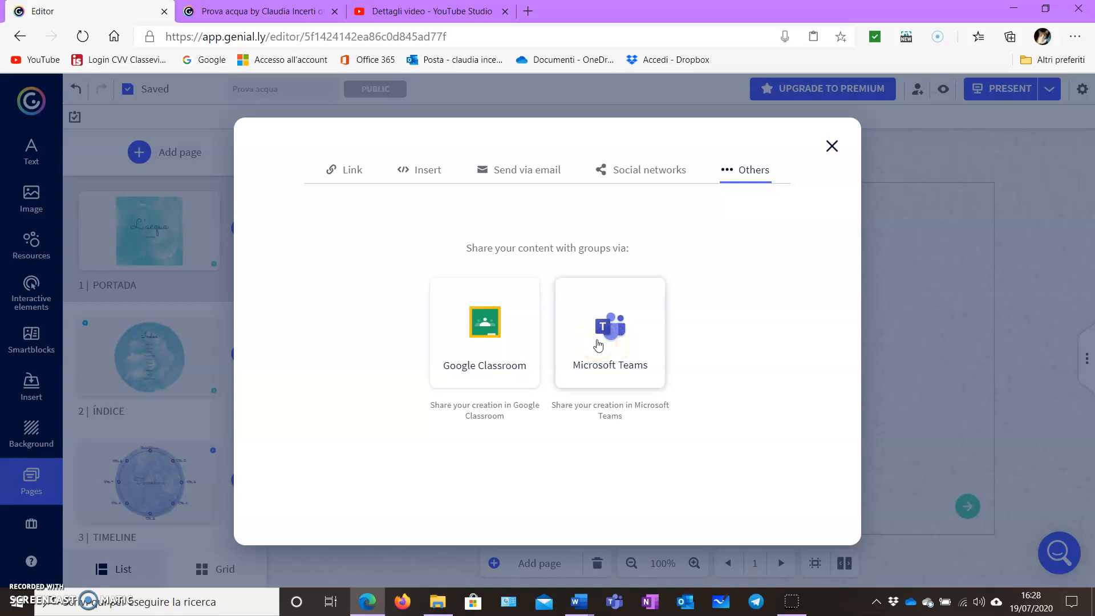
Return to the link sharing options, copy the social page link again and close the sharing dialog.
left_click(344, 170)
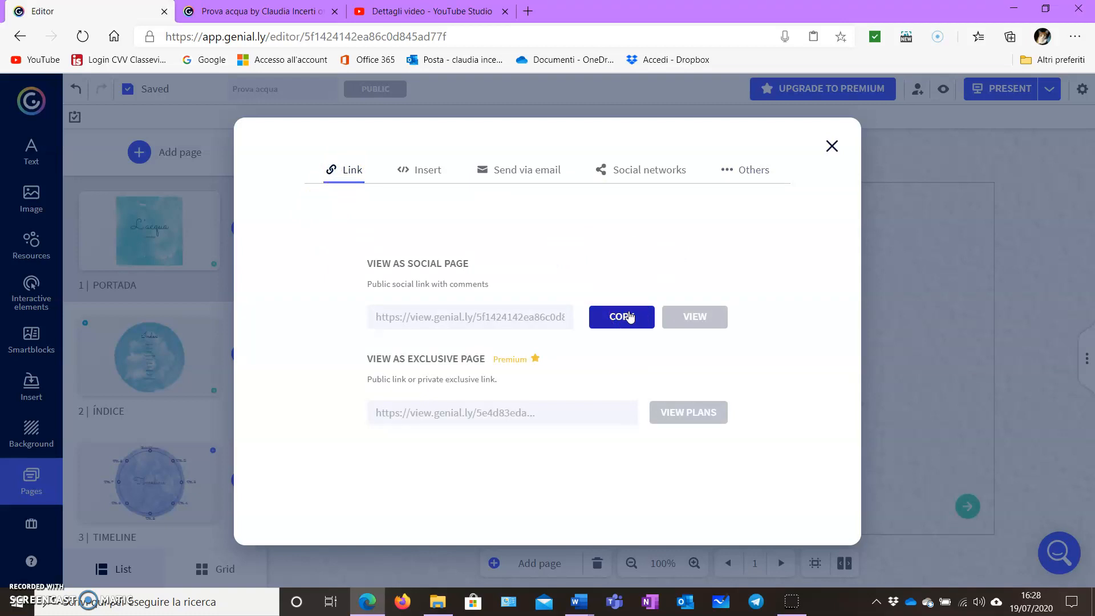
left_click(629, 317)
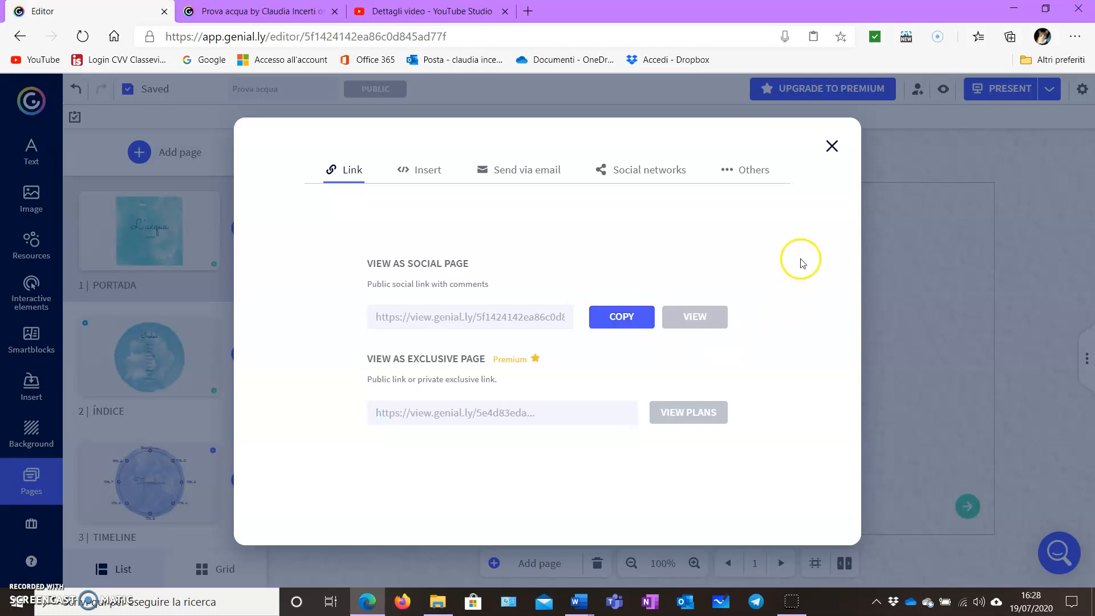
left_click(829, 145)
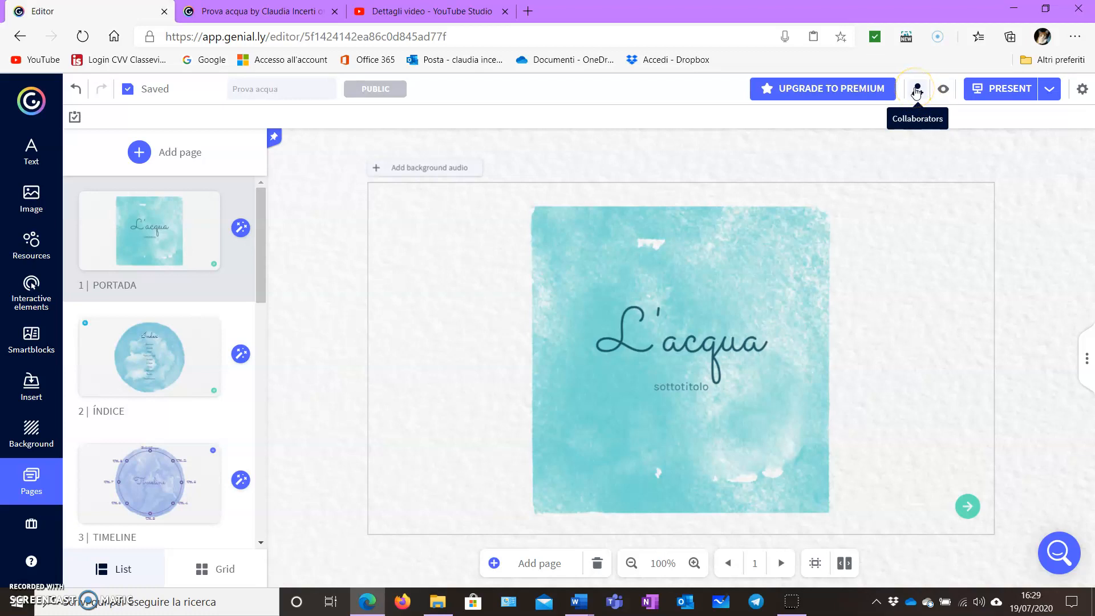
Examine the Collaborators dialog's email invitation options and close it without adding anyone.
left_click(916, 91)
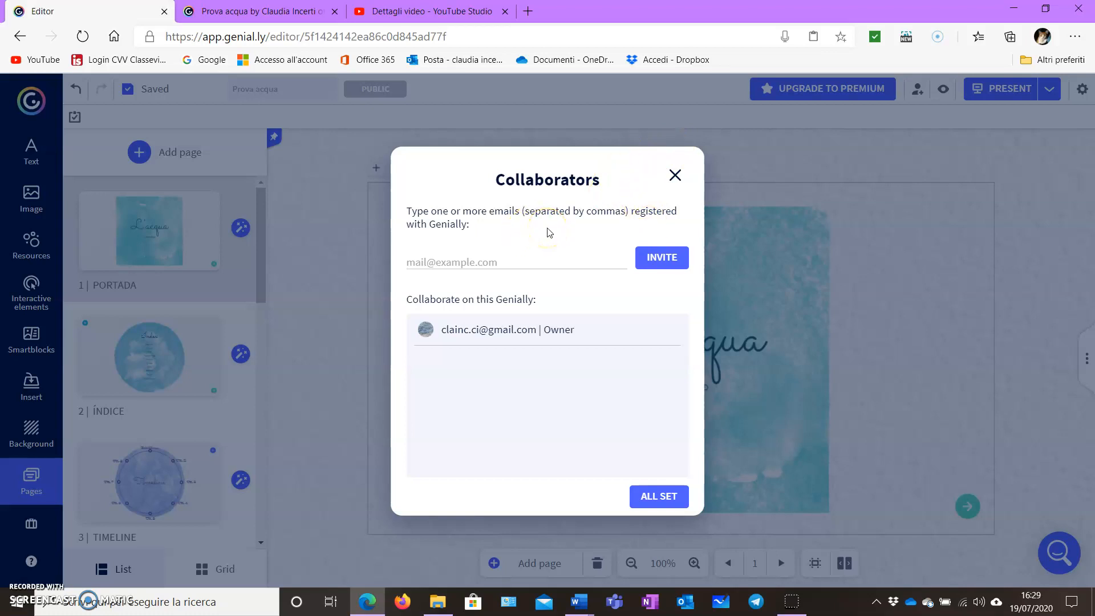
left_click(444, 259)
left_click(654, 261)
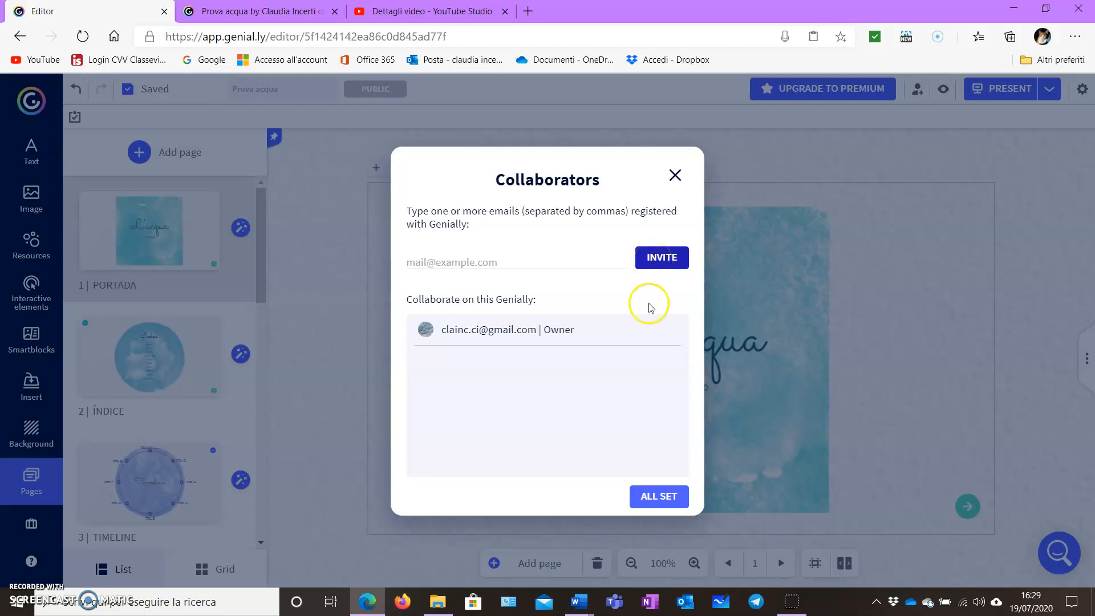
left_click(655, 502)
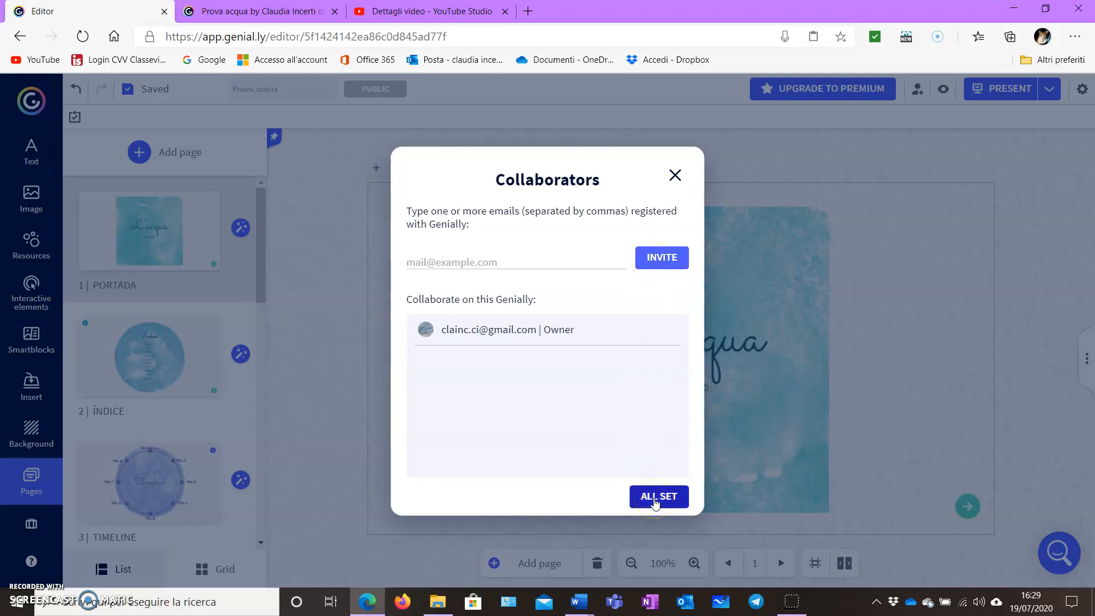
left_click(674, 175)
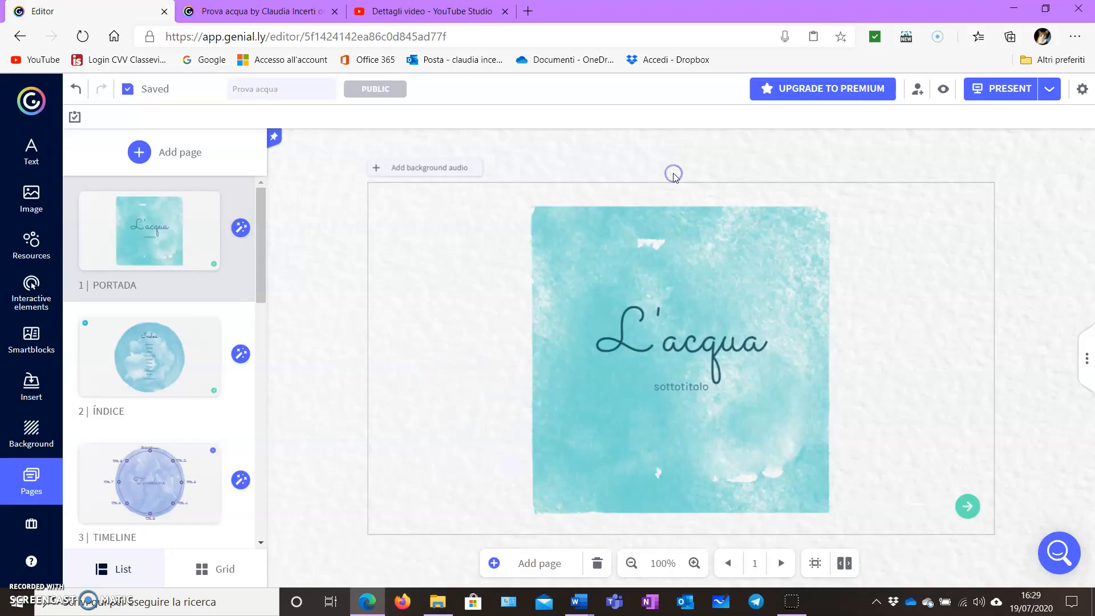
left_click(679, 168)
left_click(678, 167)
left_click(673, 170)
left_click(687, 151)
left_click(712, 161)
Go back to the dashboard and look through the list of own and shared creations.
left_click(27, 101)
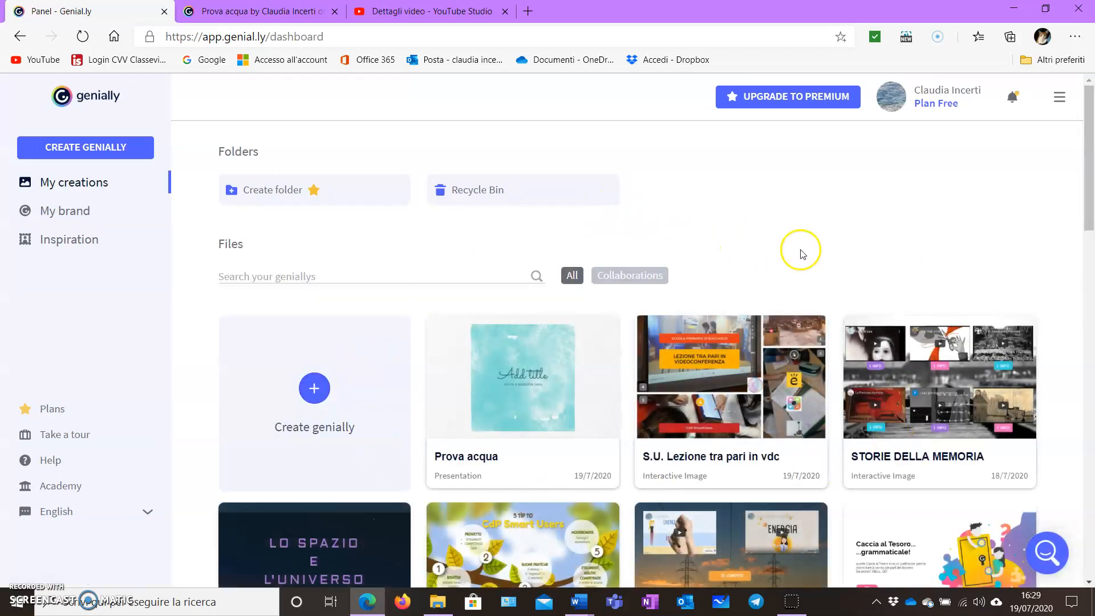
scroll(740, 236, "down", 5)
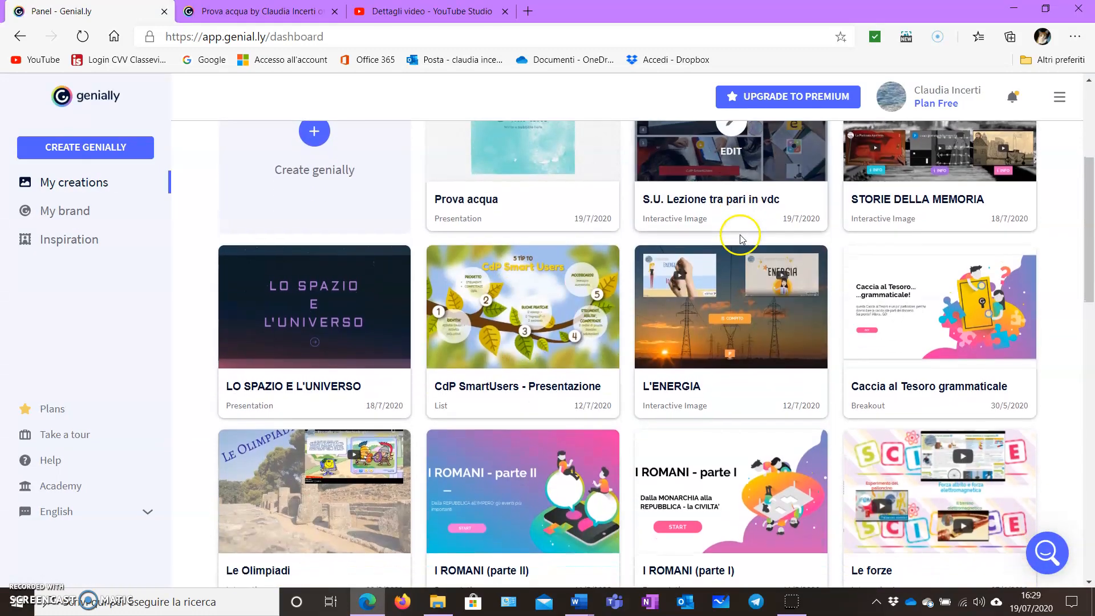
scroll(740, 236, "down", 9)
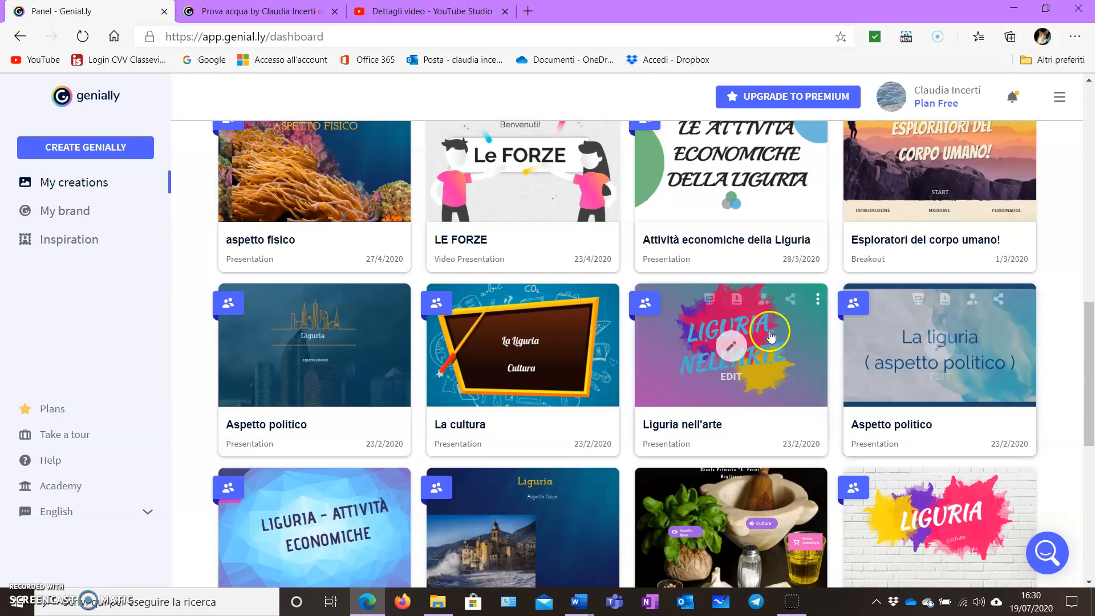
scroll(797, 339, "up", 4)
scroll(797, 338, "up", 8)
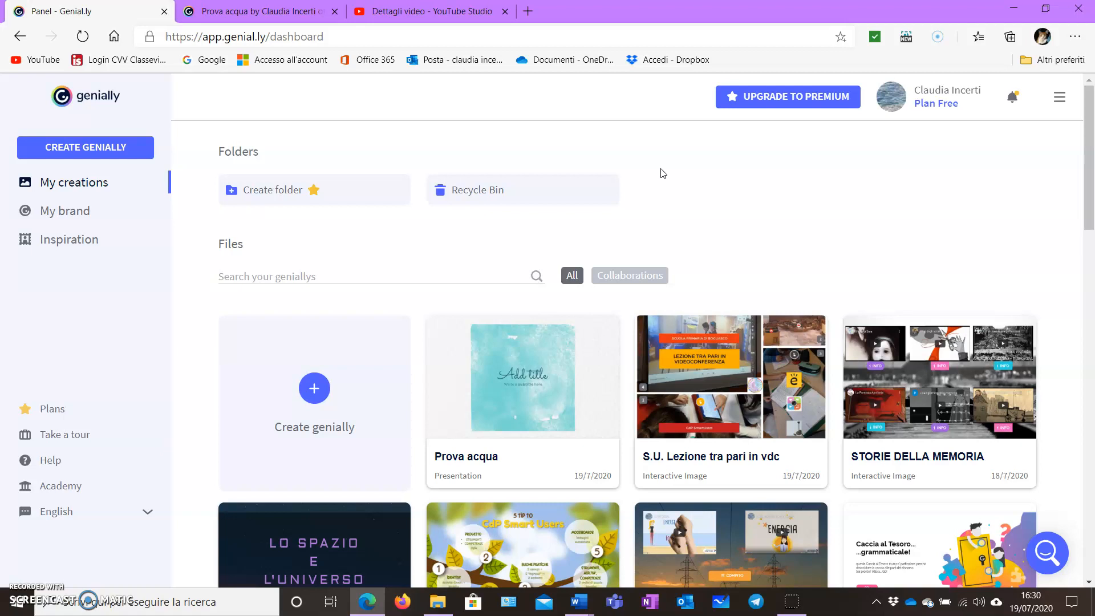
left_click(667, 166)
left_click(680, 167)
left_click(689, 167)
left_click(697, 180)
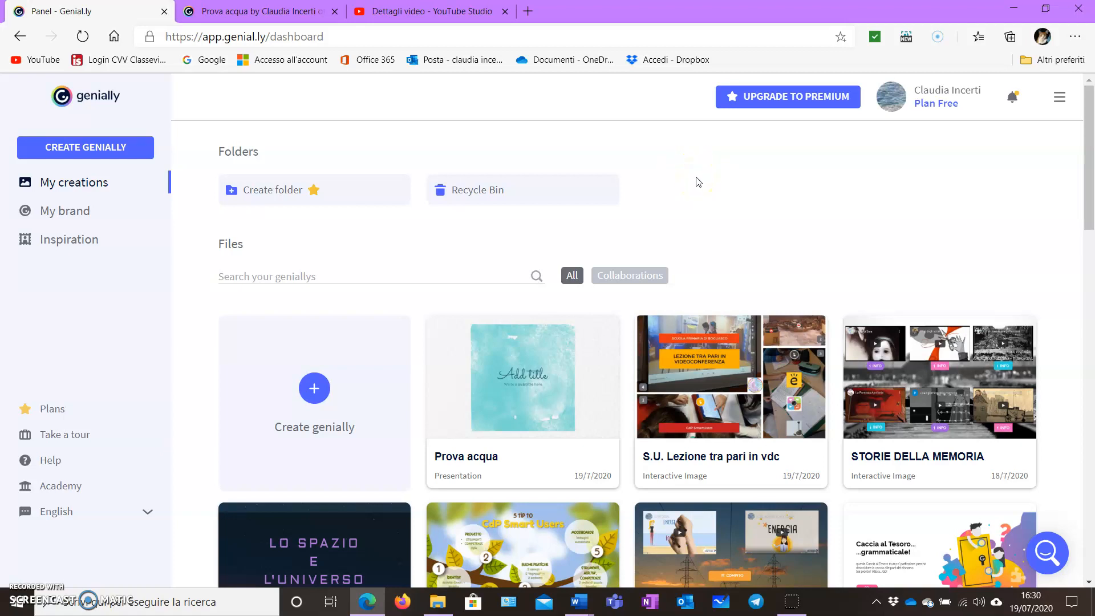